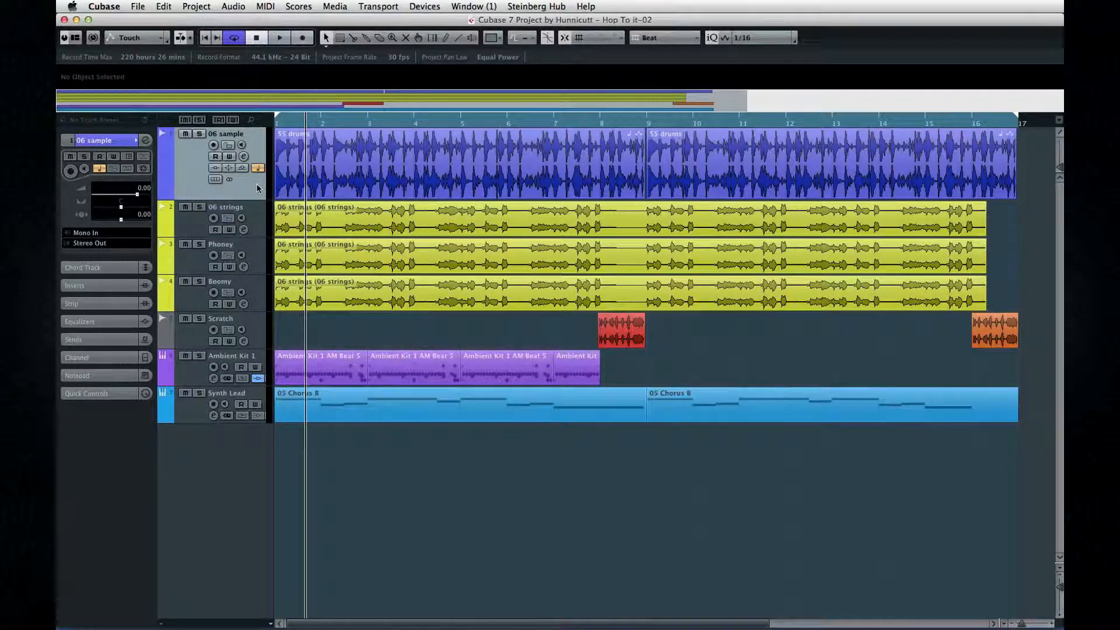
Move the 06 strings, Phoney and Boomy tracks together into a new folder and enable group editing on it
click(257, 221)
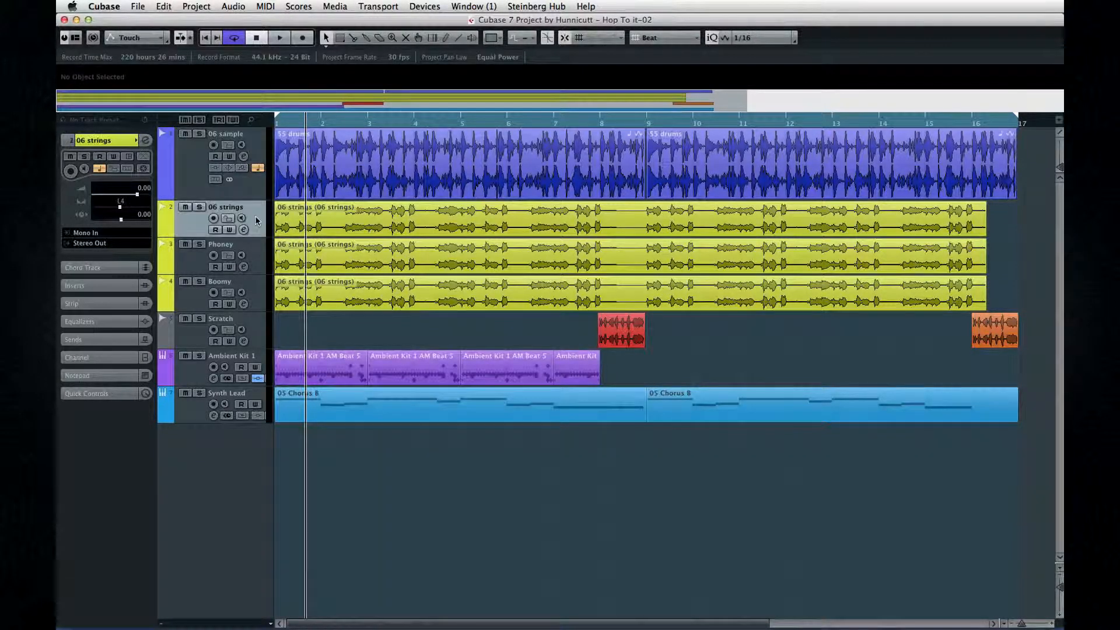
click(257, 255)
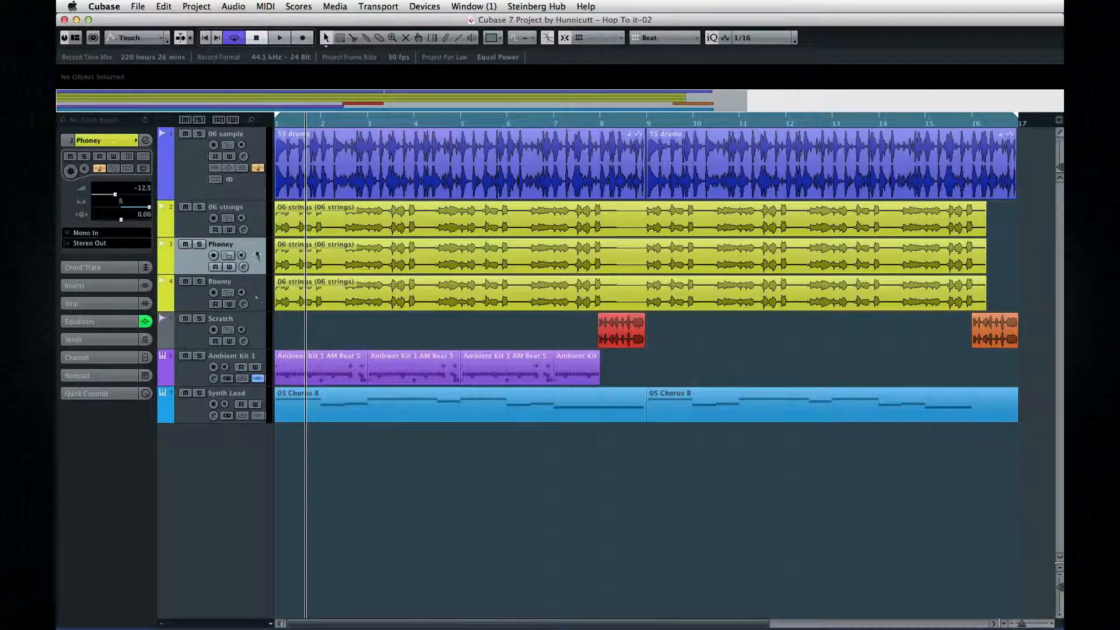
click(256, 301)
shift+click(258, 221)
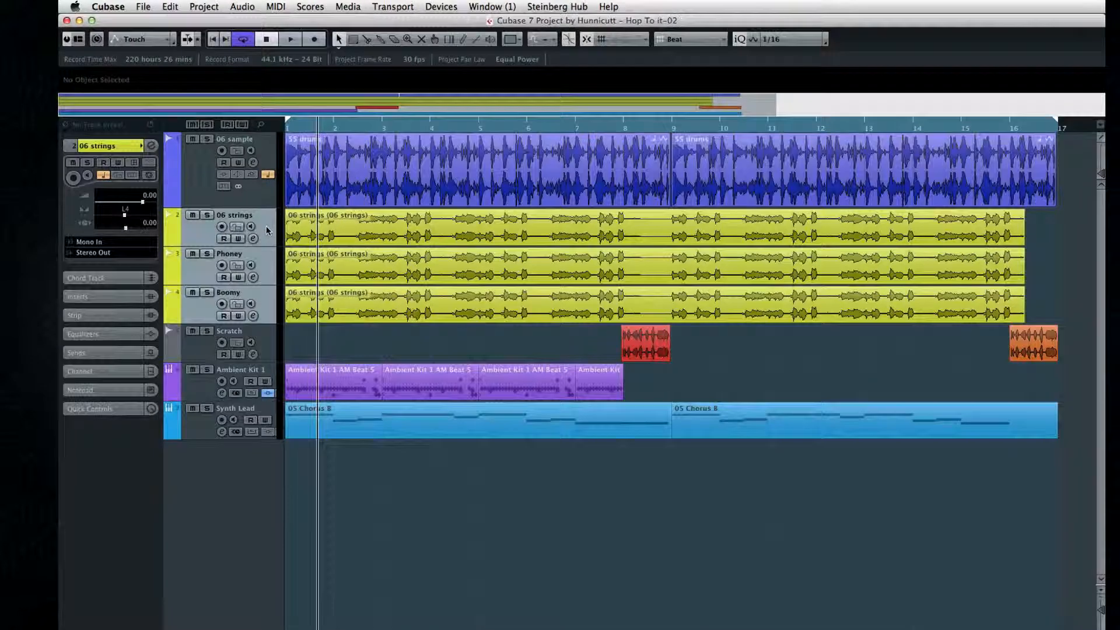
right_click(257, 221)
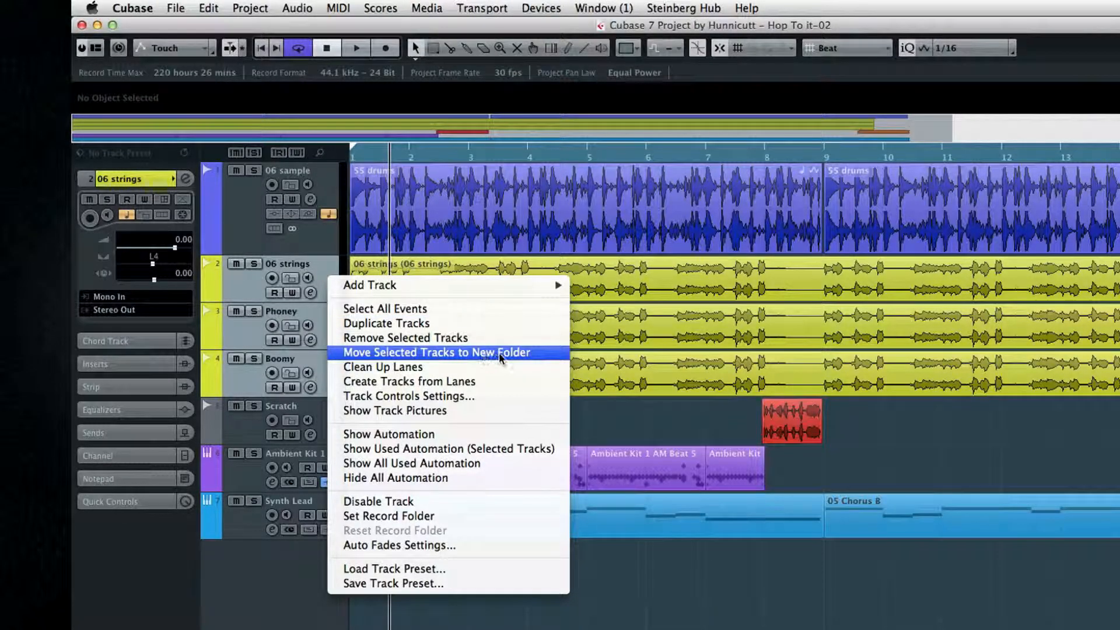
click(542, 357)
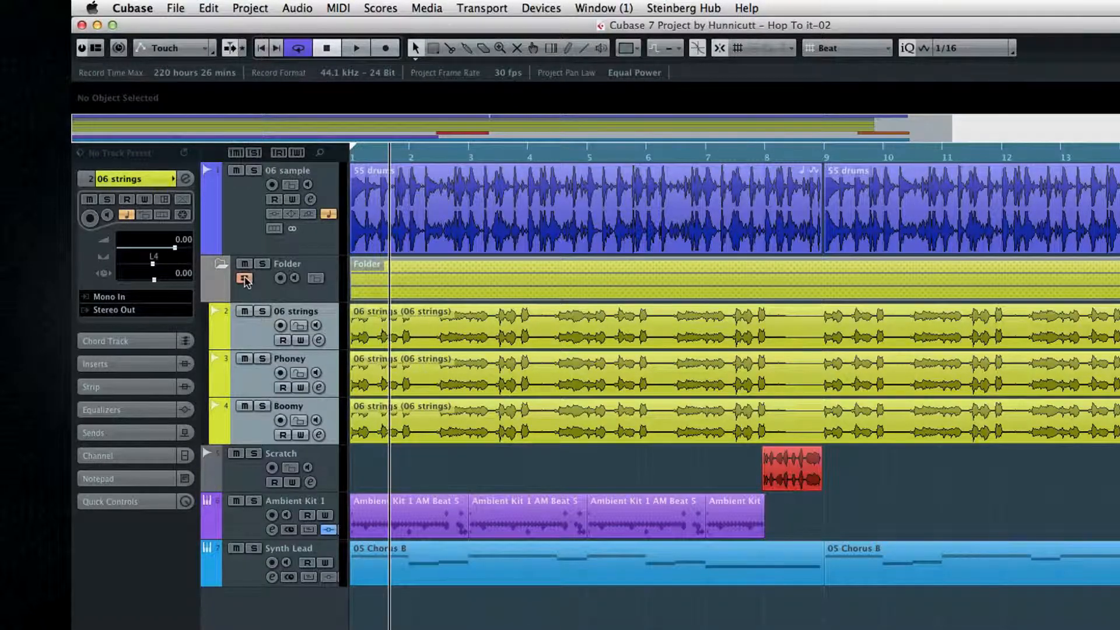
Split the grouped 06 strings events at 2.1.4.119, a bit past bars 4 and 6, and shortly before bar 9
click(450, 48)
click(425, 324)
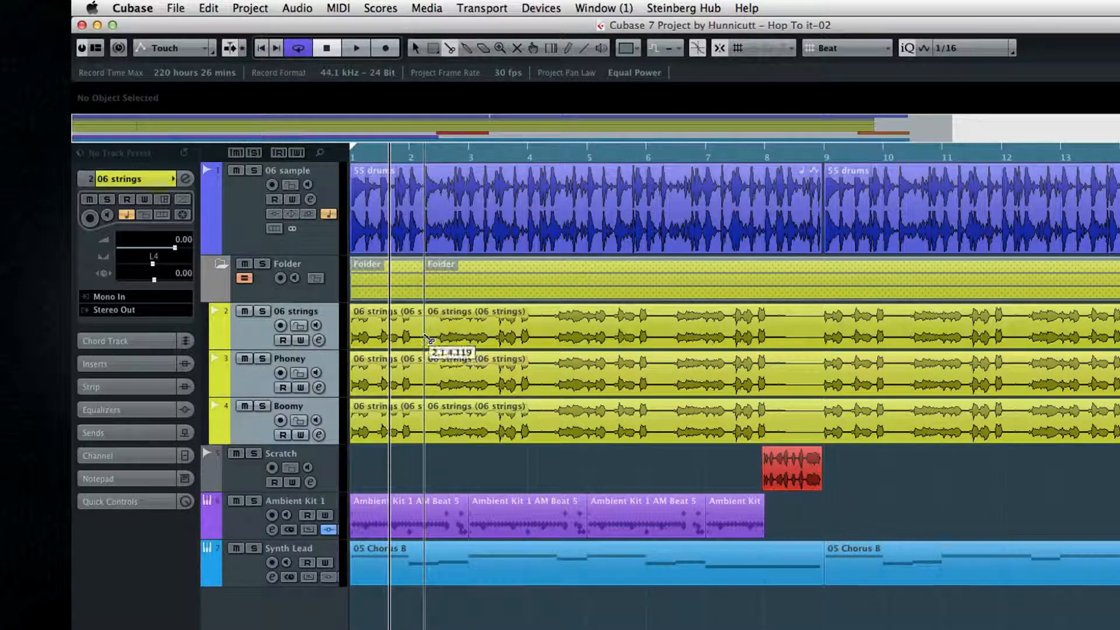
click(543, 333)
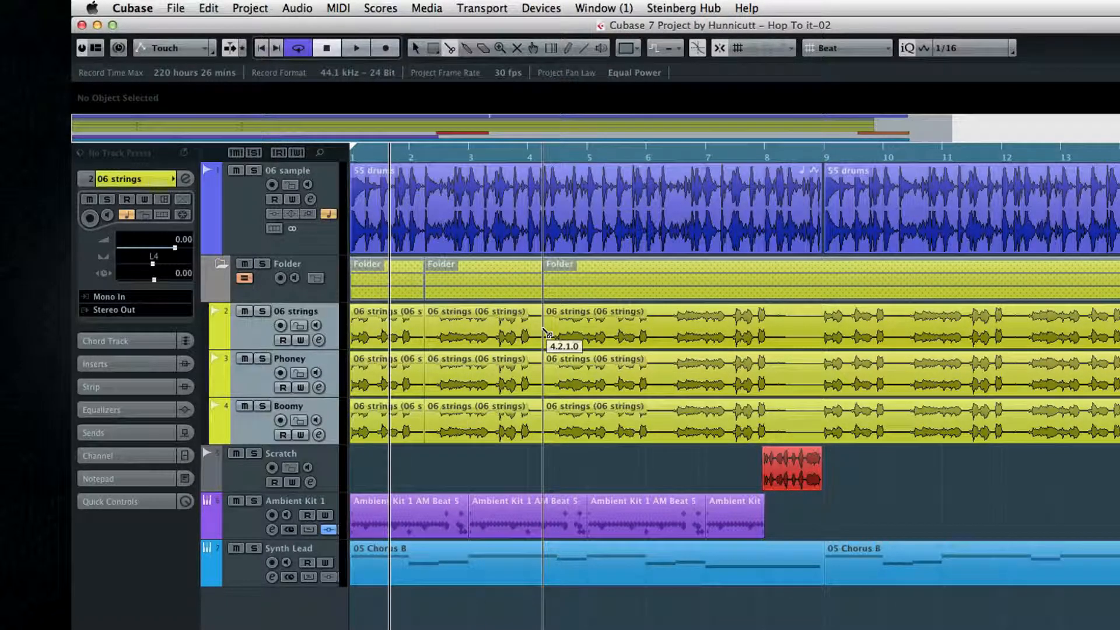
click(662, 345)
click(811, 349)
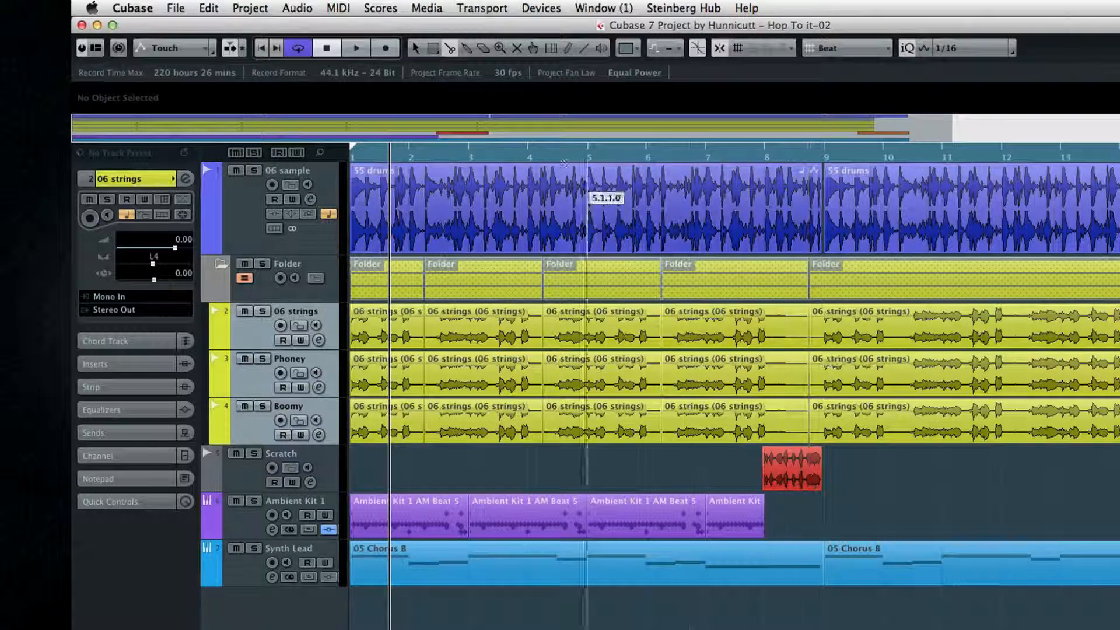
Select the third grouped strings segment, starting at 4.2.1.0, and adjust its end to 6.2.1.0
click(416, 49)
click(574, 327)
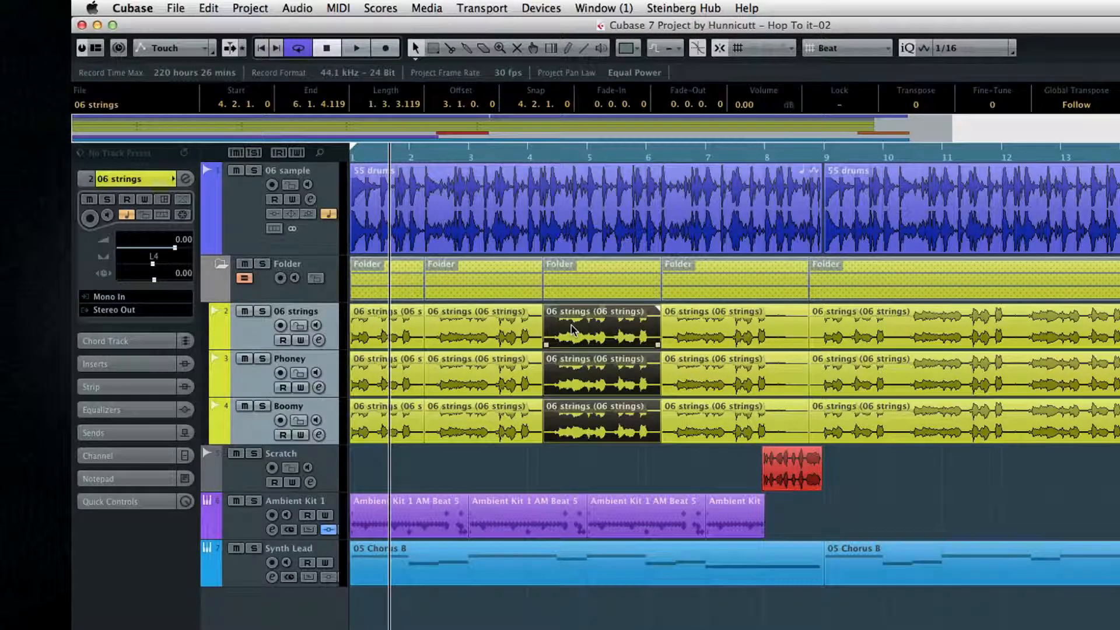
mouse_move(656, 343)
mouse_down()
mouse_move(612, 350)
mouse_move(659, 344)
mouse_up()
mouse_move(656, 306)
mouse_down()
mouse_move(544, 317)
mouse_move(662, 310)
mouse_up()
Mute the second and fourth segments of the grouped strings tracks
click(517, 47)
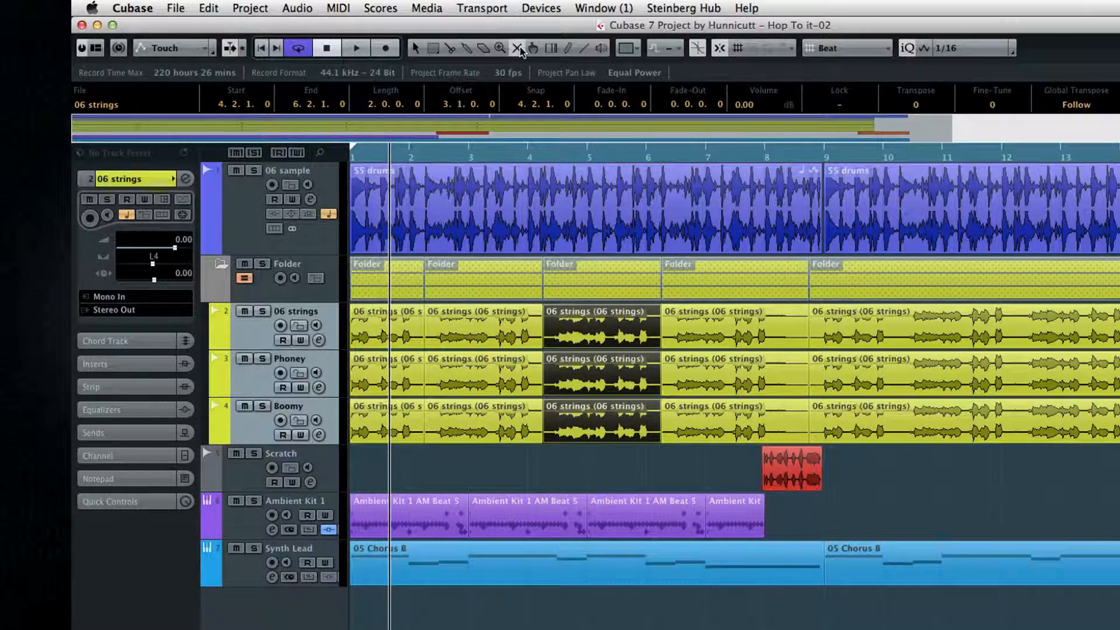
click(516, 324)
click(700, 381)
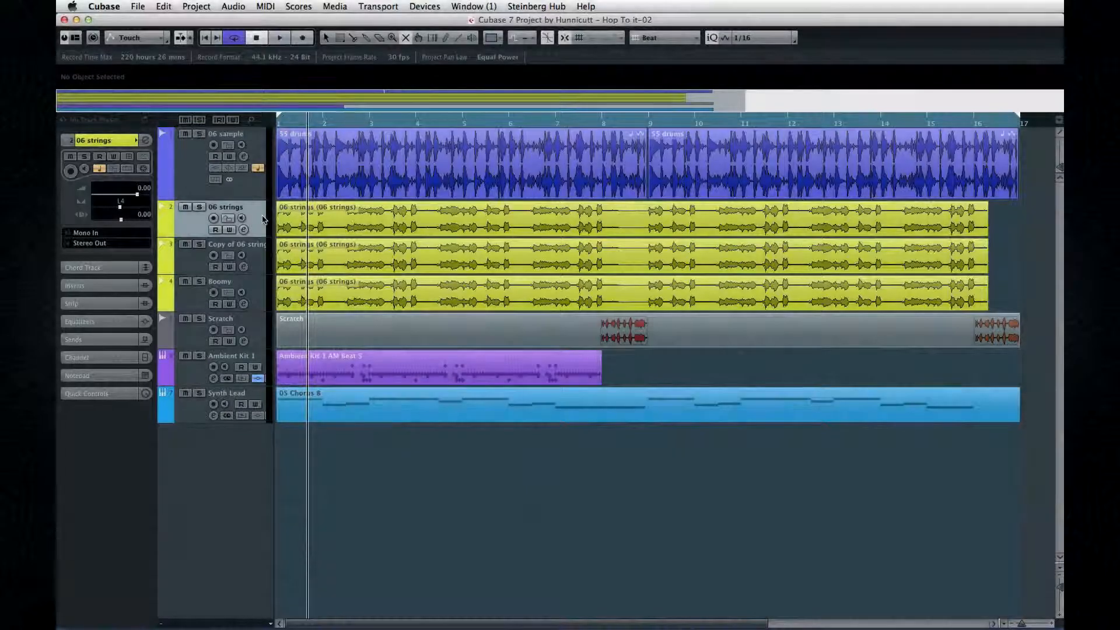
Move all tracks from 06 strings through Synth Lead into a new folder and enable group editing, dismissing the sync warning
right_click(198, 410)
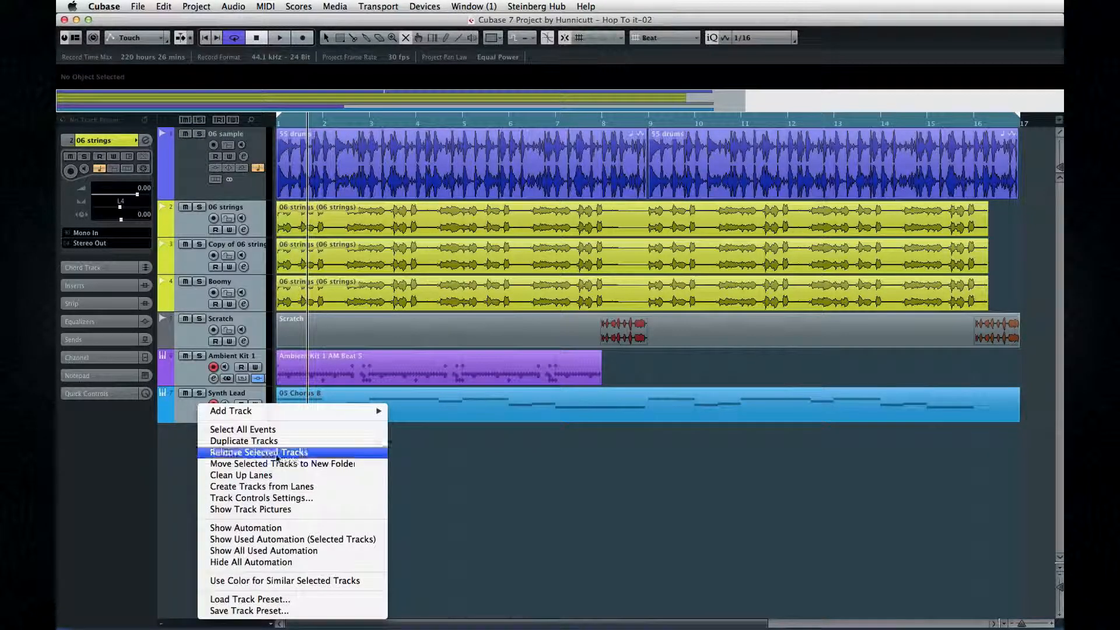
click(300, 463)
click(192, 218)
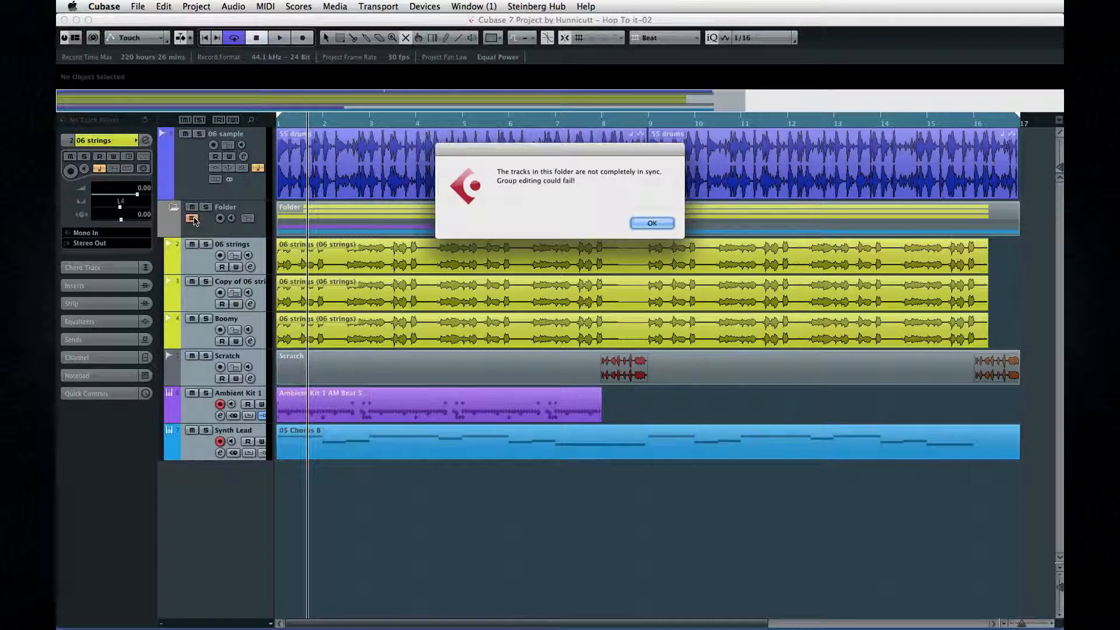
click(650, 222)
Split the Scratch part at four points, at about bars 7.5, 9.5, 12.2 and 14
click(353, 38)
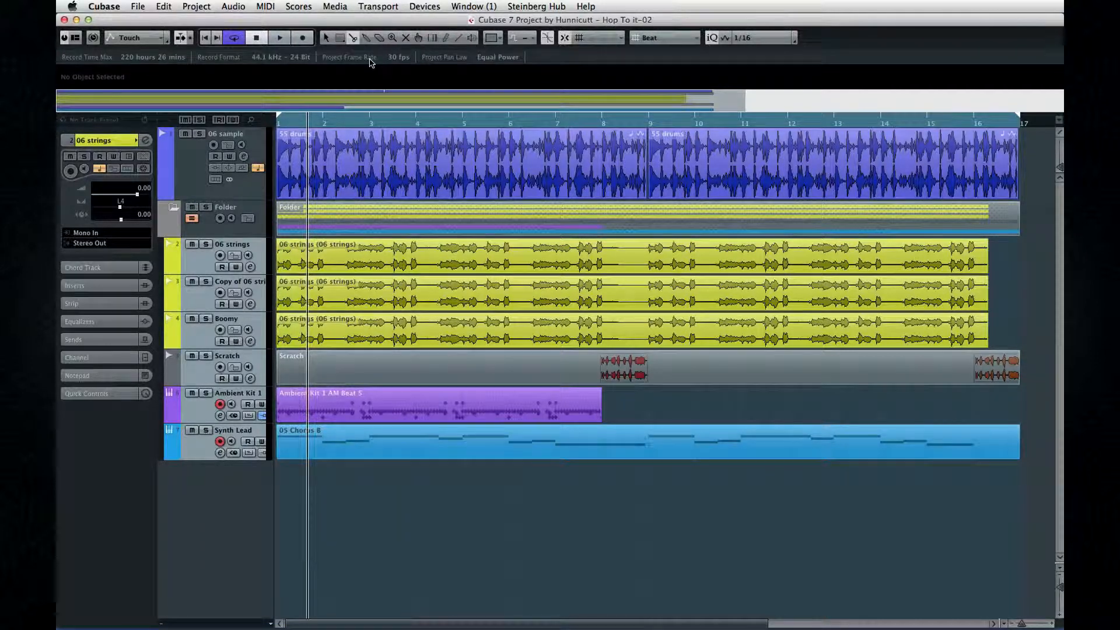
click(677, 372)
click(799, 368)
click(881, 369)
click(579, 369)
Mute the Scratch segments between about bars 7.5 and 9.5 and from 12.2 to bar 14
click(405, 37)
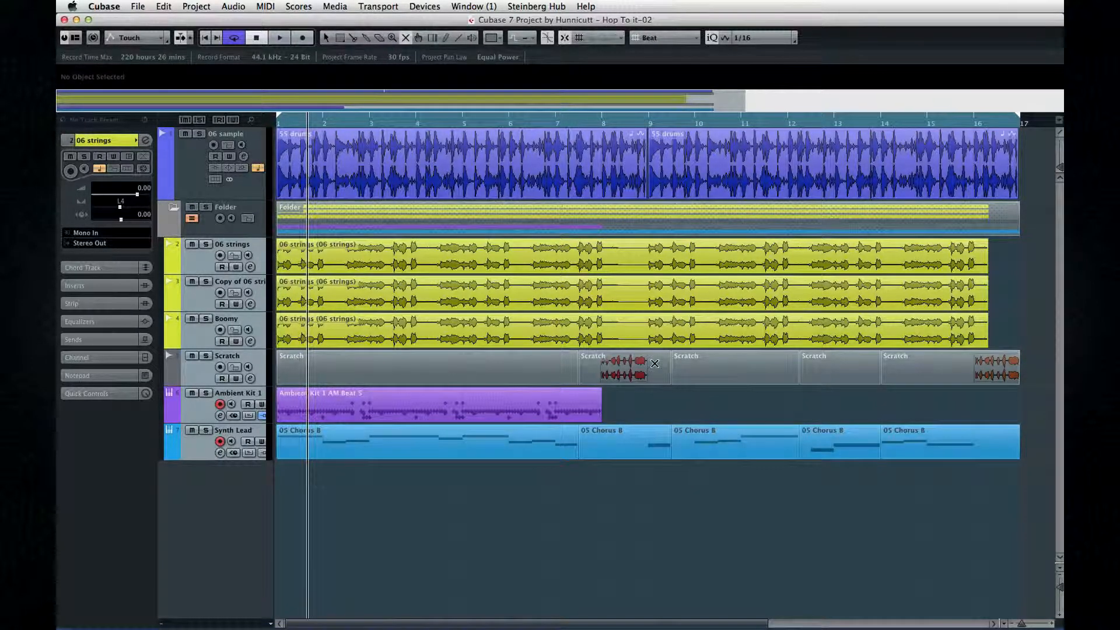
click(653, 368)
click(842, 372)
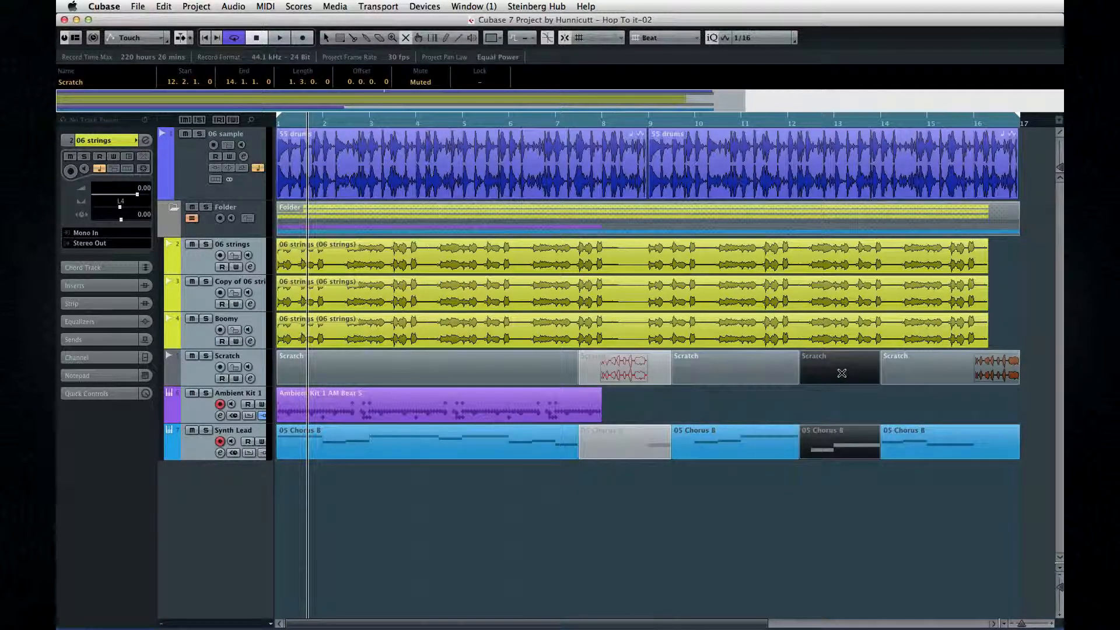
click(840, 372)
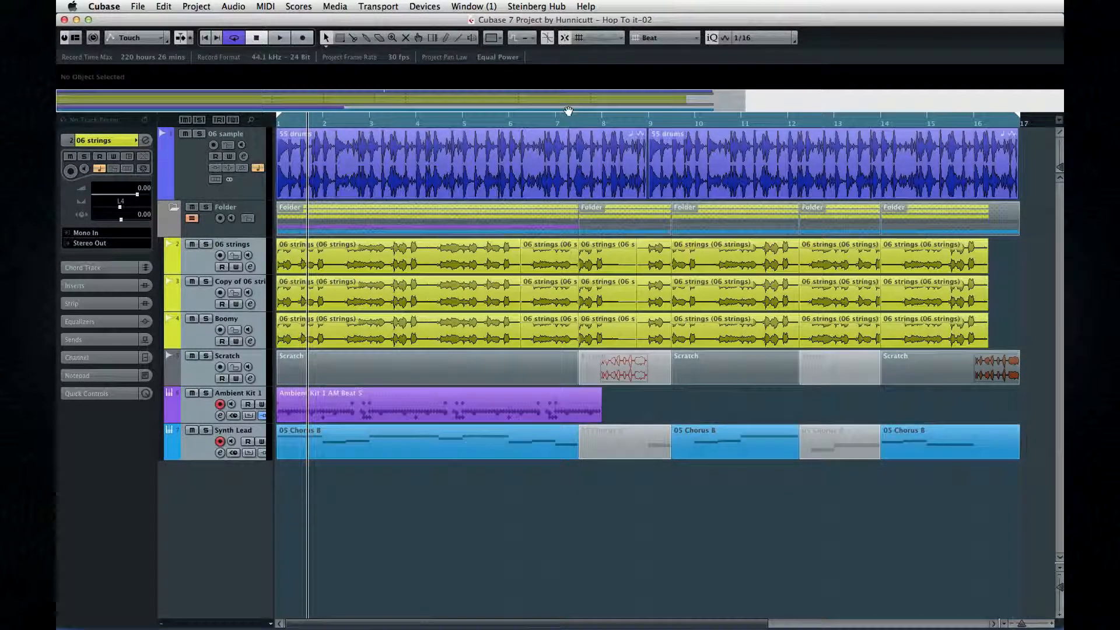
Set the snap type to Shuffle and reorder the muted Scratch segments, placing the one with the recorded scratch at 1.1.1.0
click(595, 37)
click(595, 70)
drag(707, 257, 941, 267)
click(822, 366)
drag(822, 366, 321, 367)
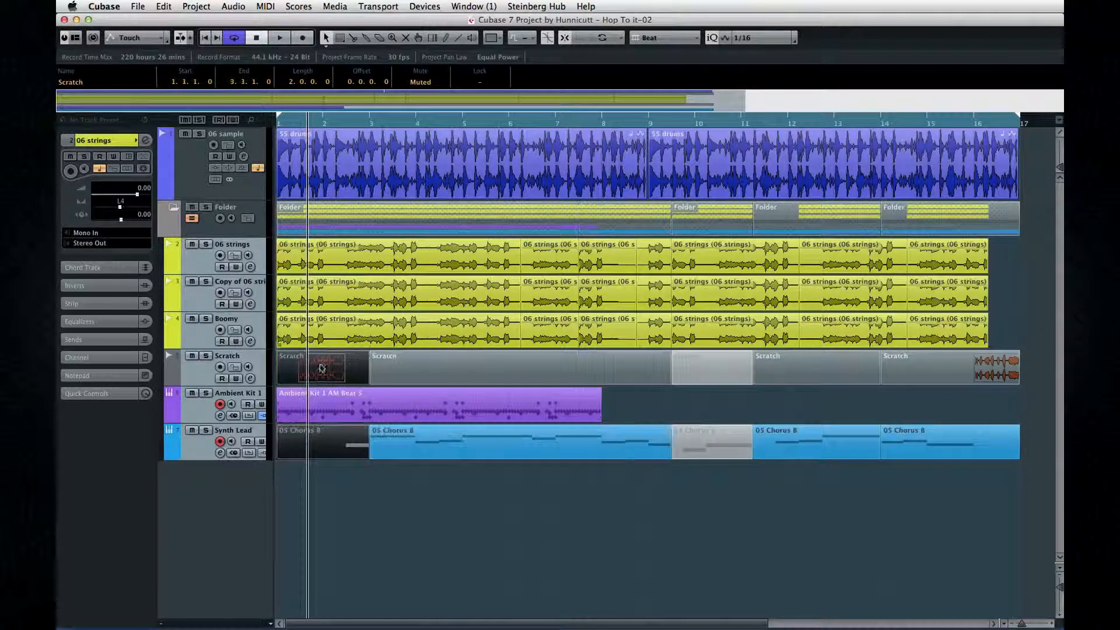
Shuffle the long first strings segment one position later so it starts at 2.1.4.119, and lock it across the three strings tracks
click(391, 322)
key(ctrl+Right)
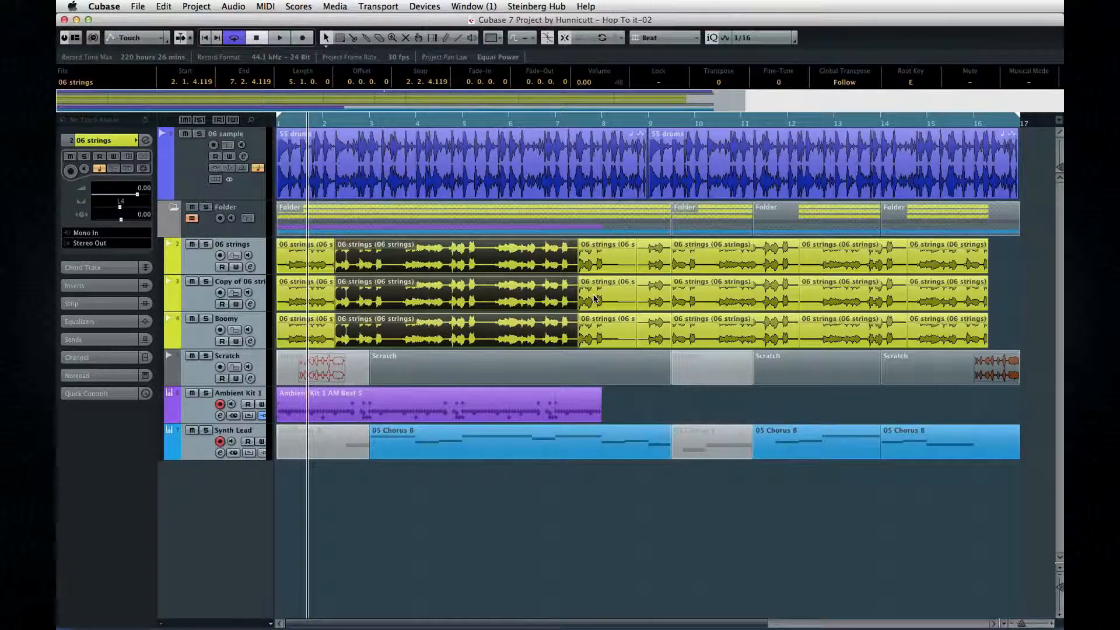
click(621, 394)
click(546, 329)
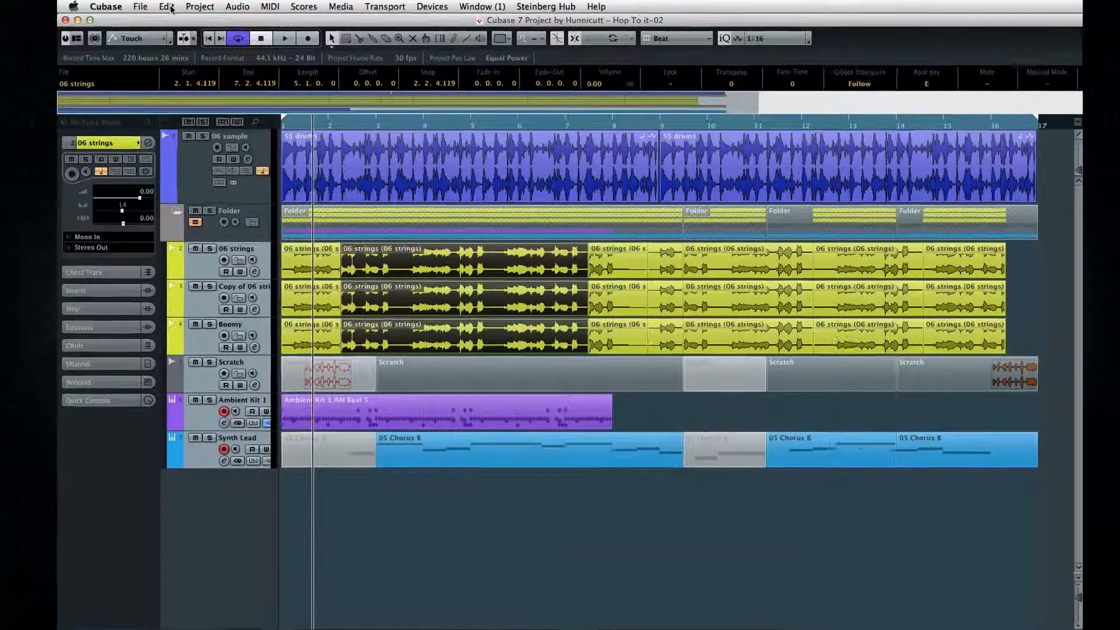
click(163, 6)
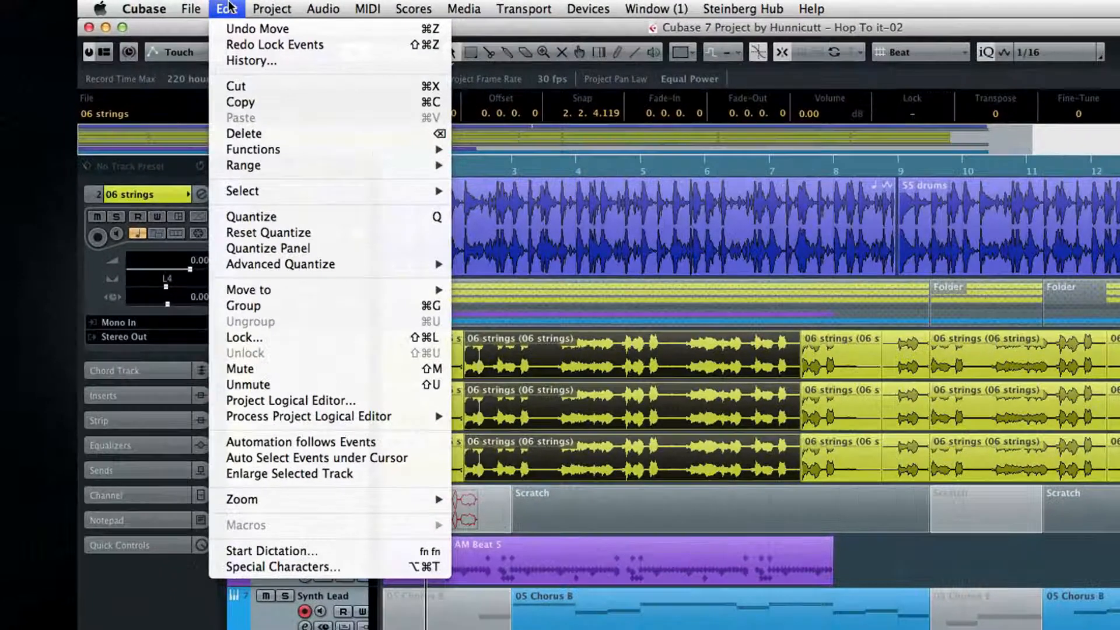
click(255, 337)
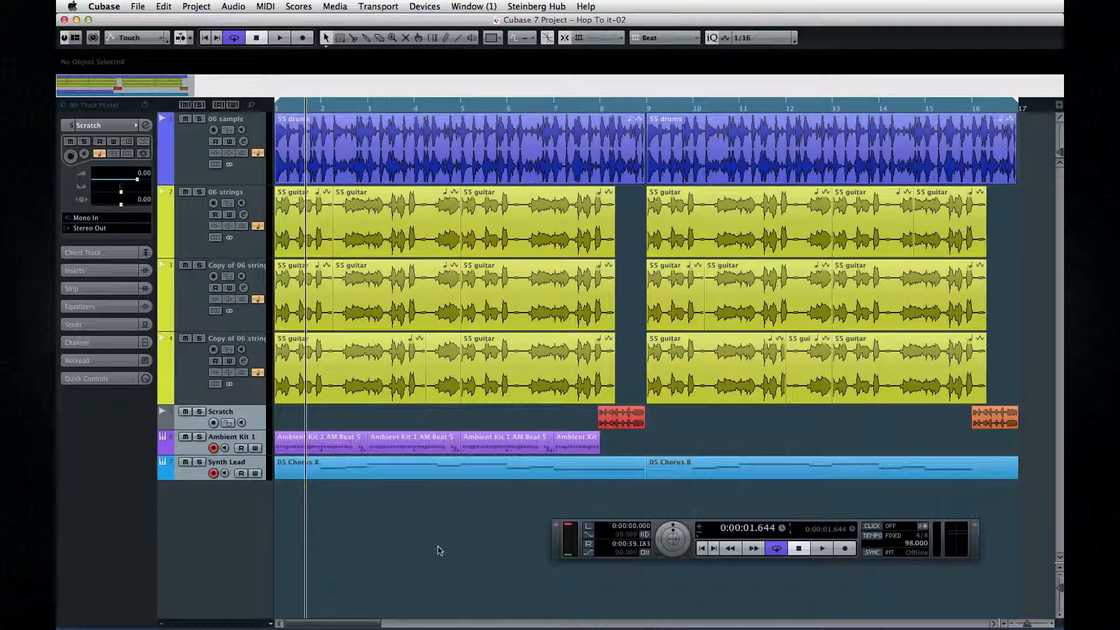
Group the second 55 drums event with the 55 guitar events at bars 1 and 13 on track 2 and bars 5 and 9 on track 3
click(319, 233)
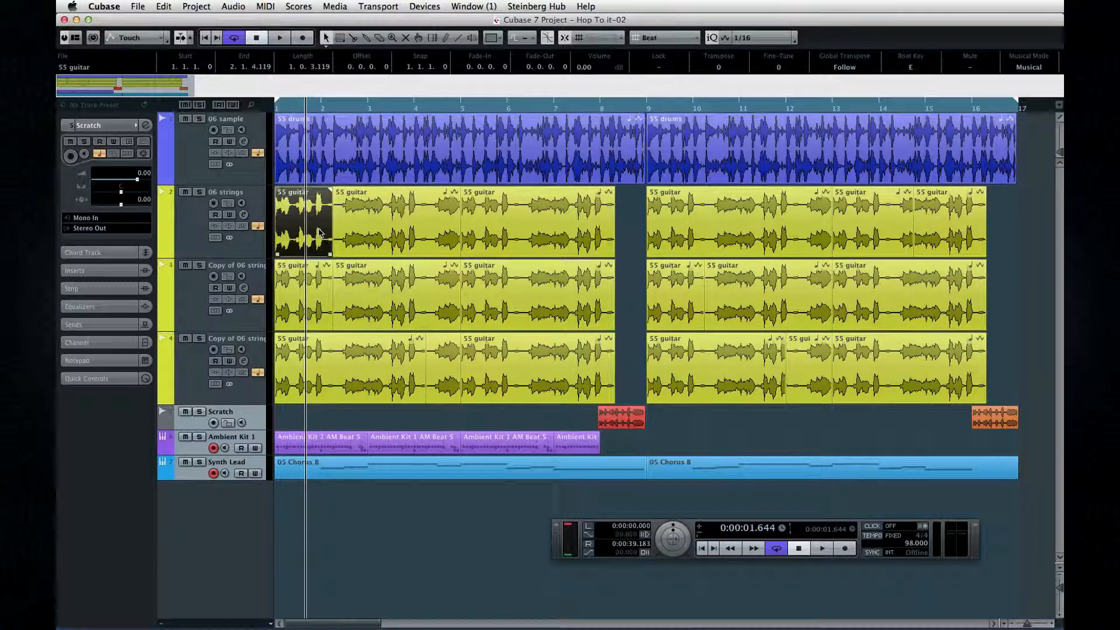
shift+click(490, 303)
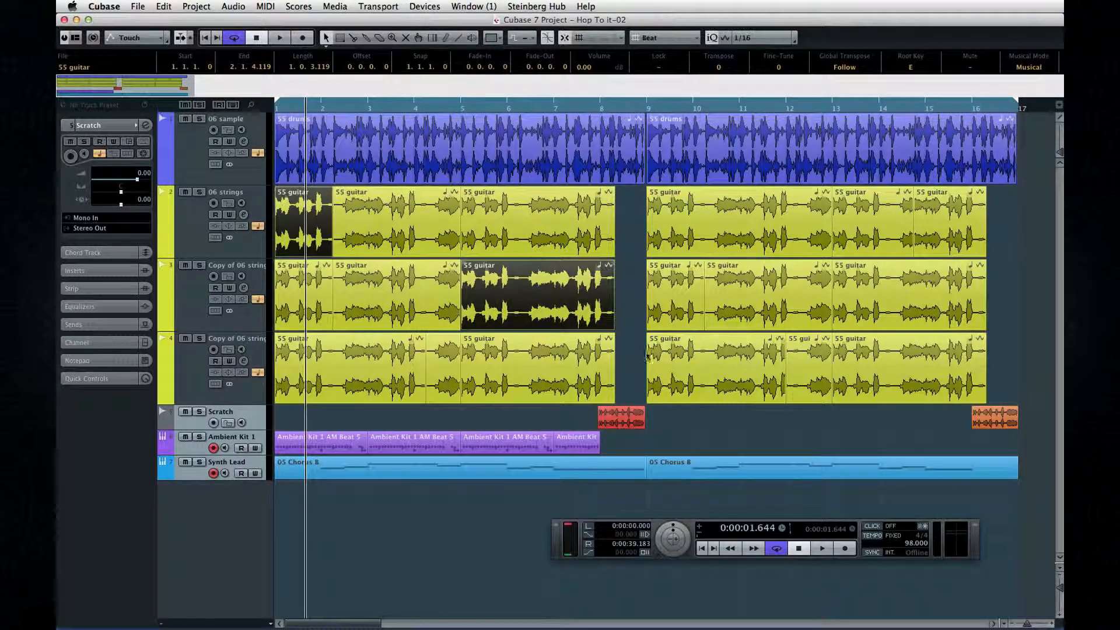
shift+click(680, 315)
shift+click(878, 214)
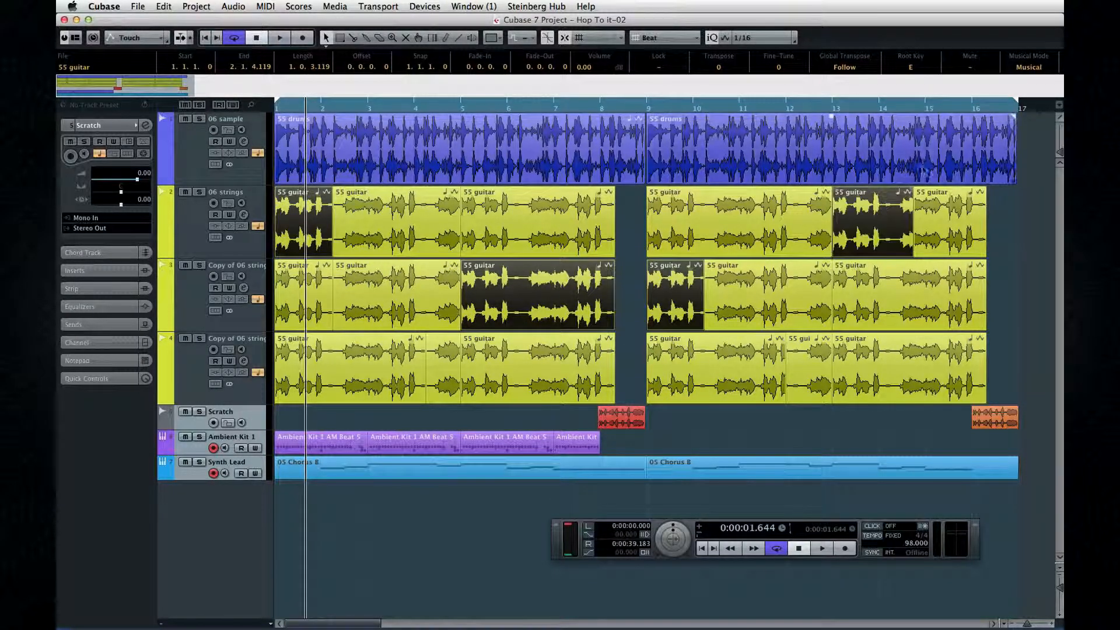
shift+click(918, 173)
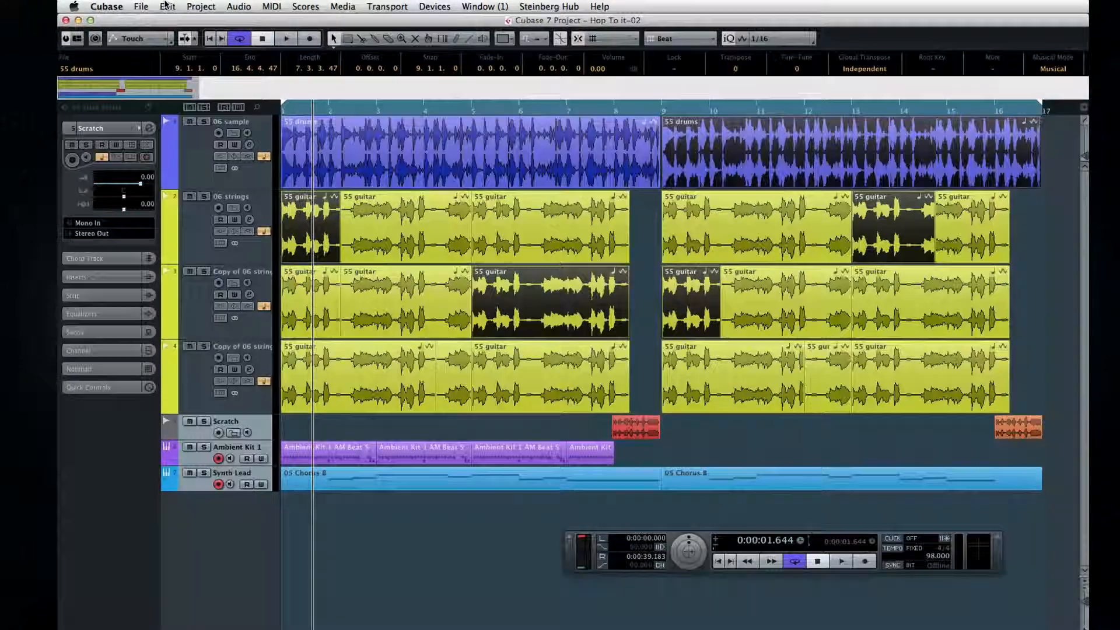
click(163, 6)
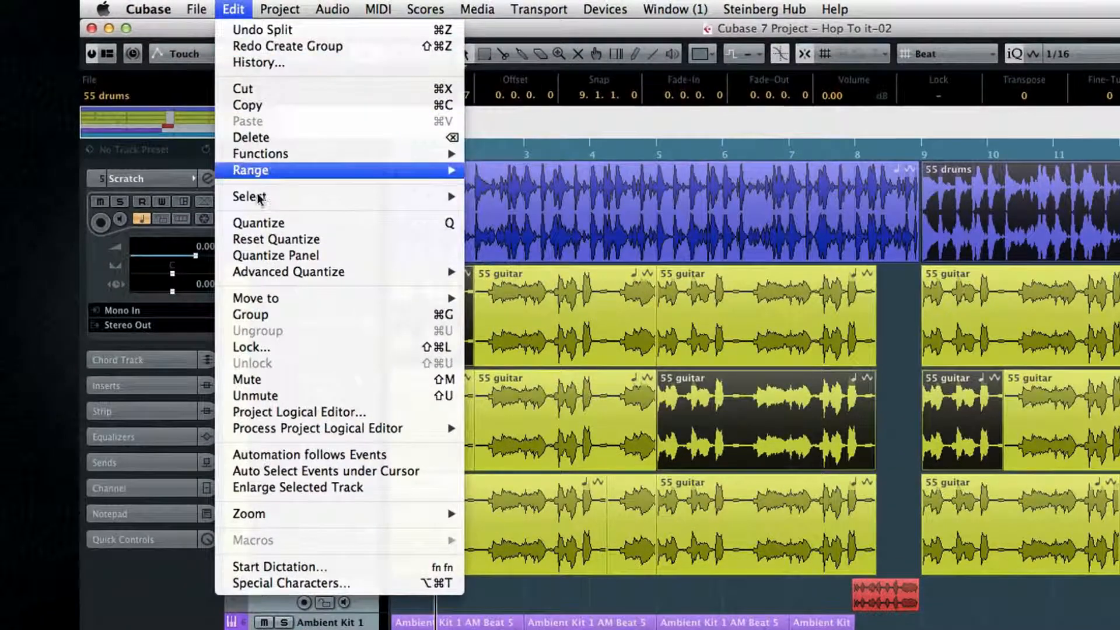
click(256, 316)
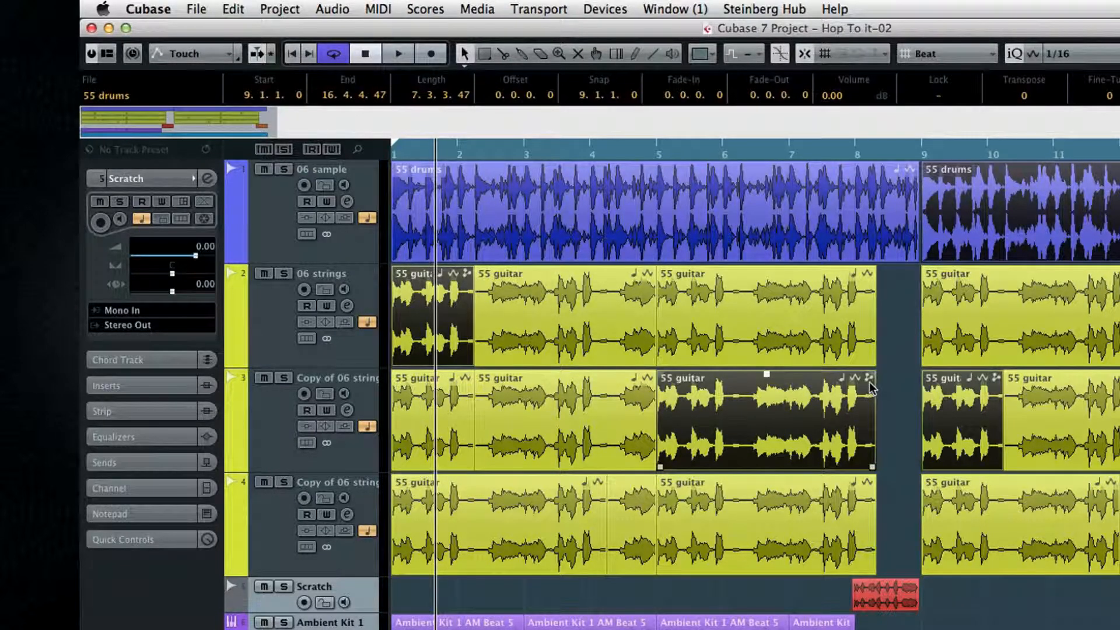
Add a fade-out to the grouped events and lower their volume using the bar 5 guitar event on track 3
drag(873, 376, 682, 378)
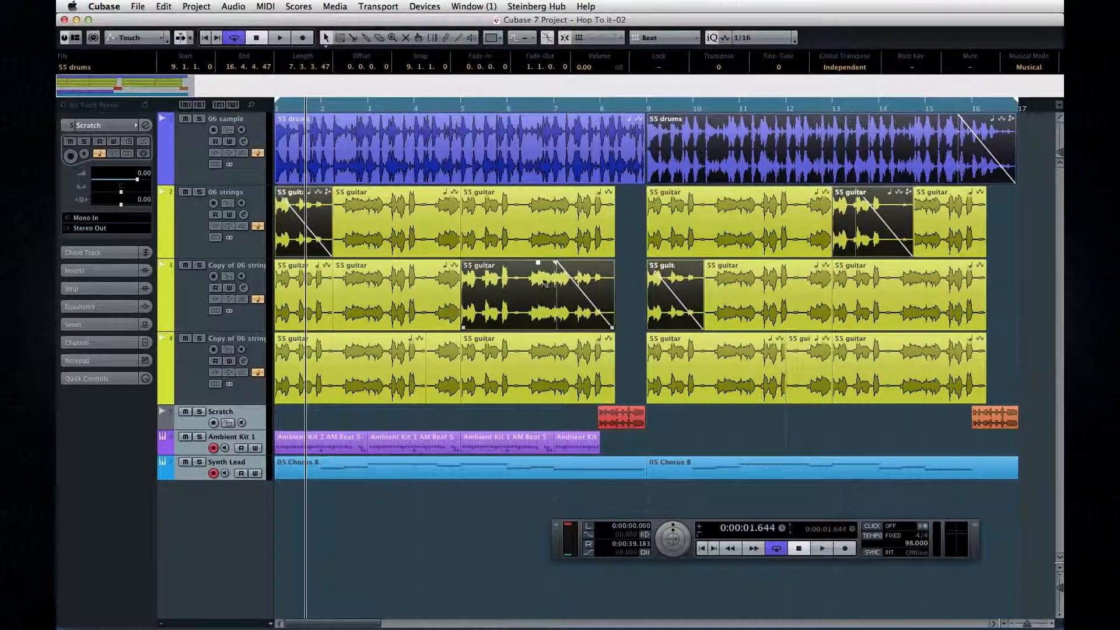
drag(537, 262, 532, 320)
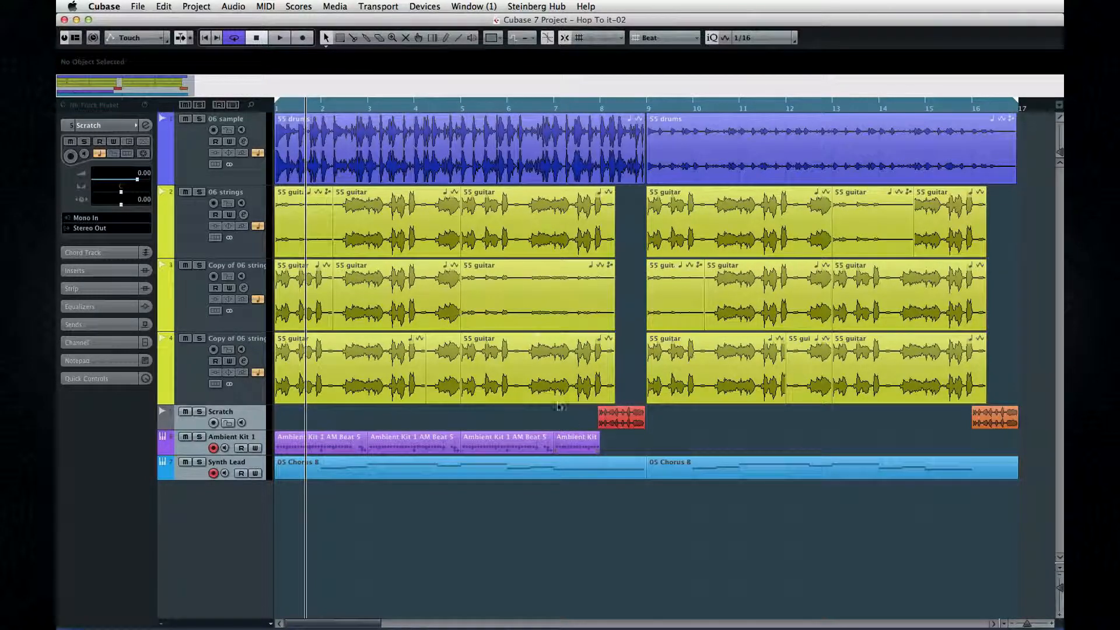
Open the bar 5 guitar event of track 4 in the Sample Editor and audition it, using the audition loop option
click(535, 369)
double_click(530, 366)
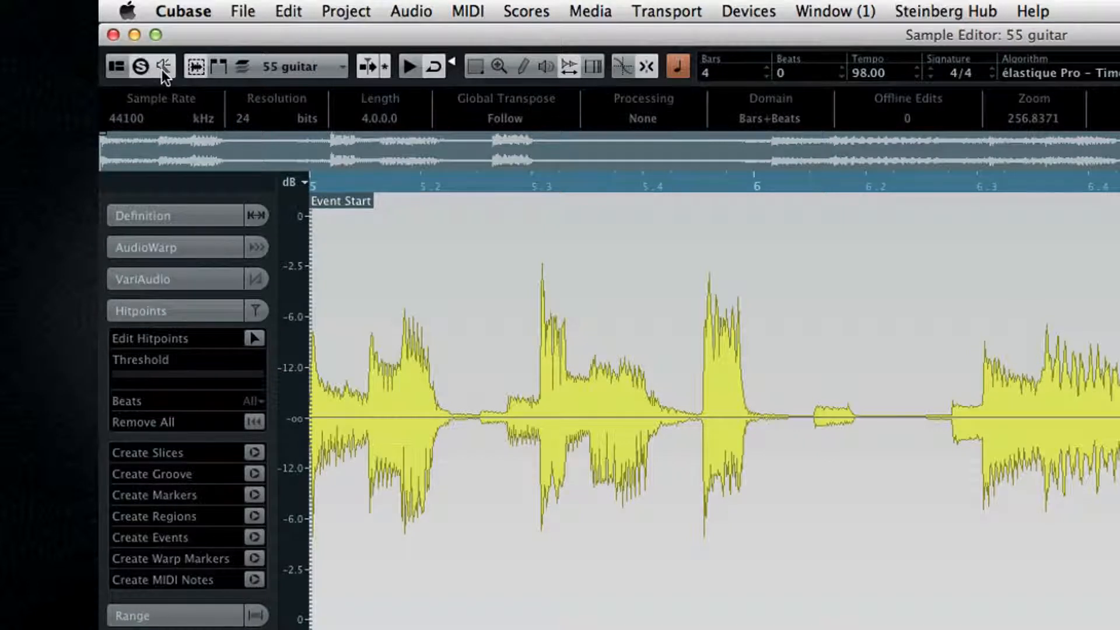
click(410, 65)
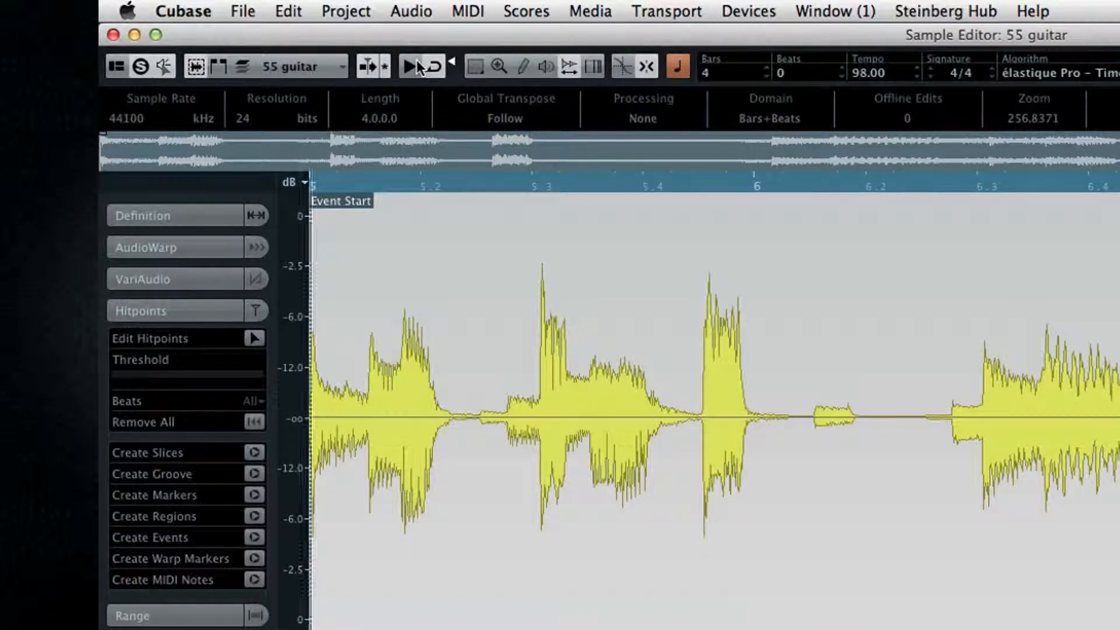
click(435, 69)
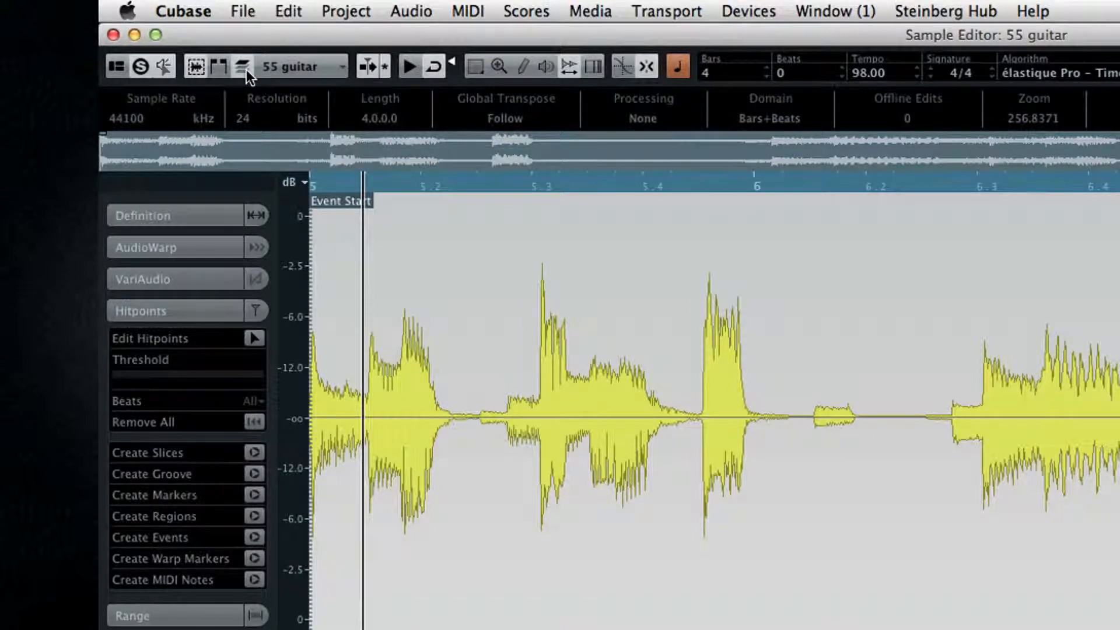
Choose the 55 guitar clip in the Sample Editor and select the audio range from just before 5.3 to about 6.2
click(342, 67)
click(318, 82)
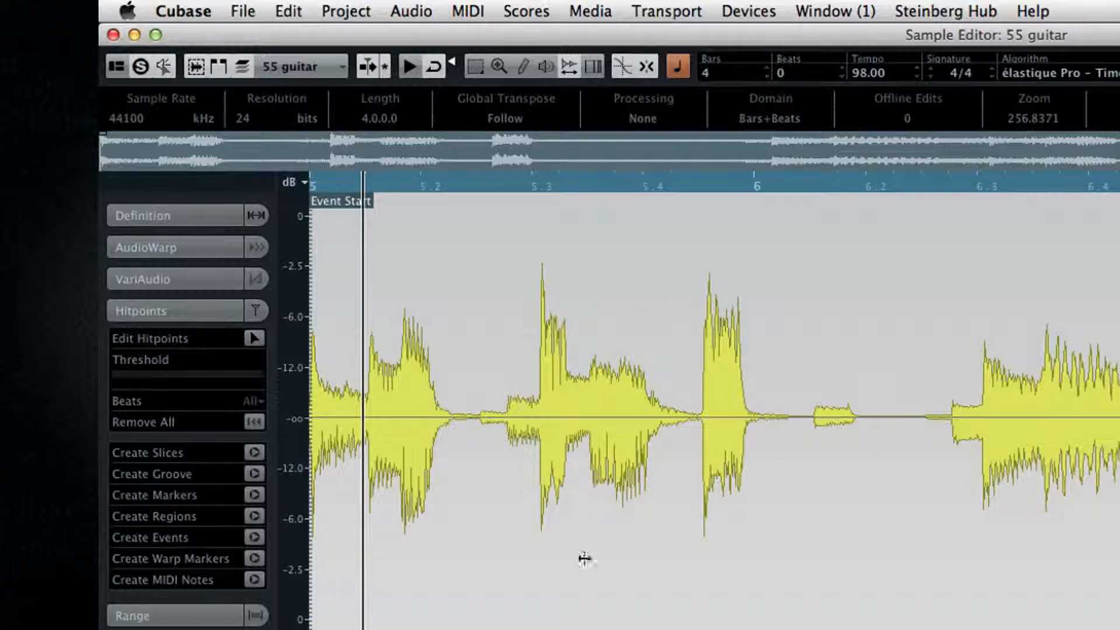
click(480, 73)
drag(506, 321, 885, 390)
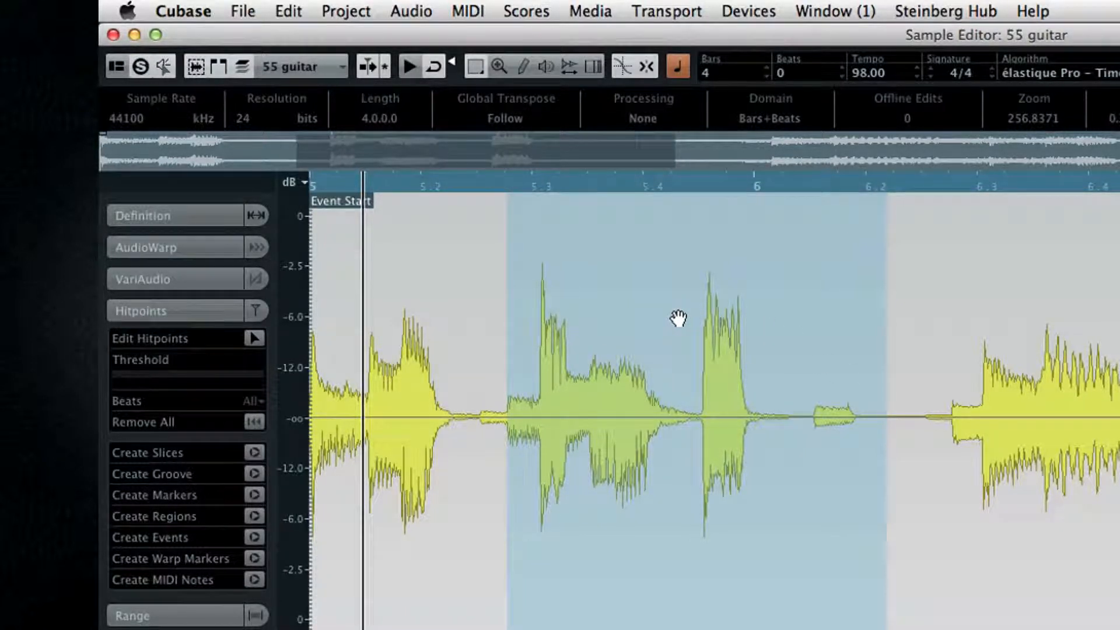
Clear the range selection and look through the AudioWarp, VariAudio and Hitpoints options, ending with the Definition options open
click(478, 270)
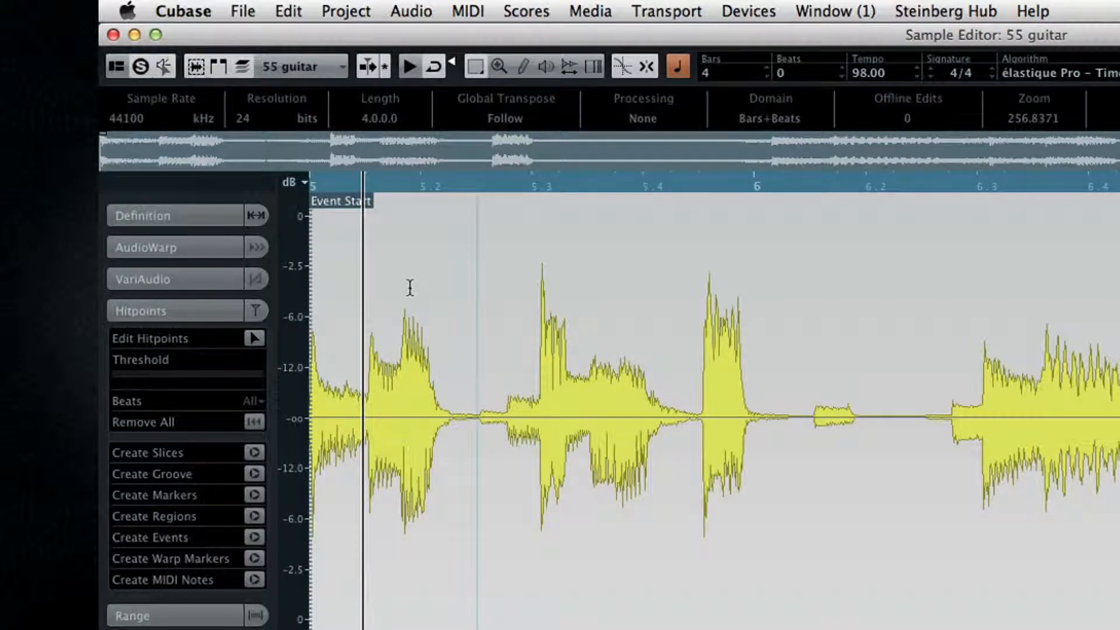
click(207, 215)
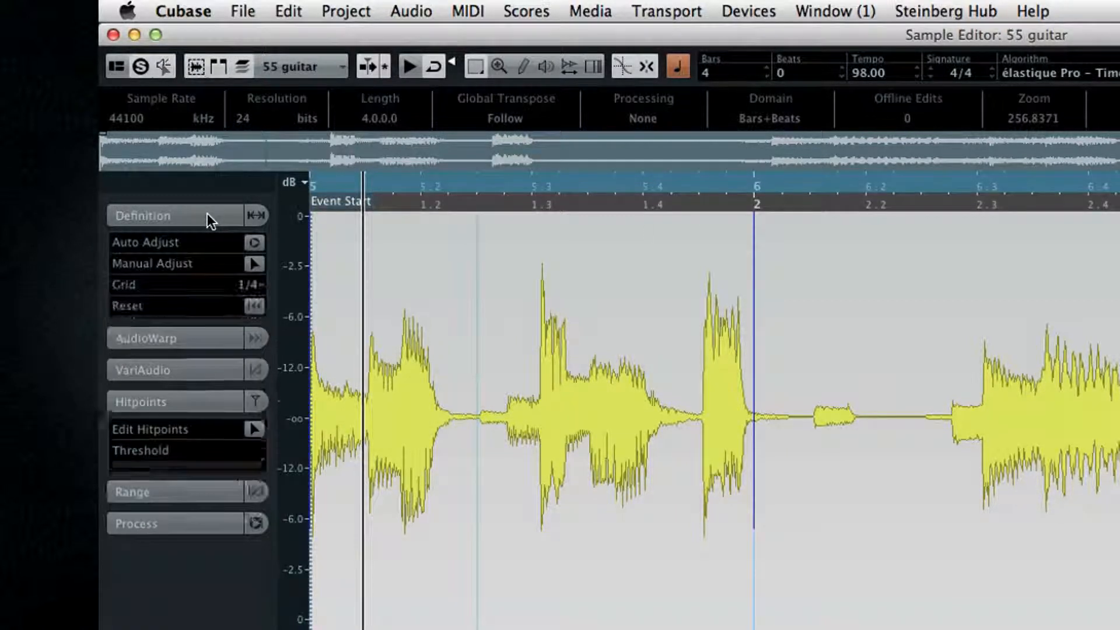
click(166, 363)
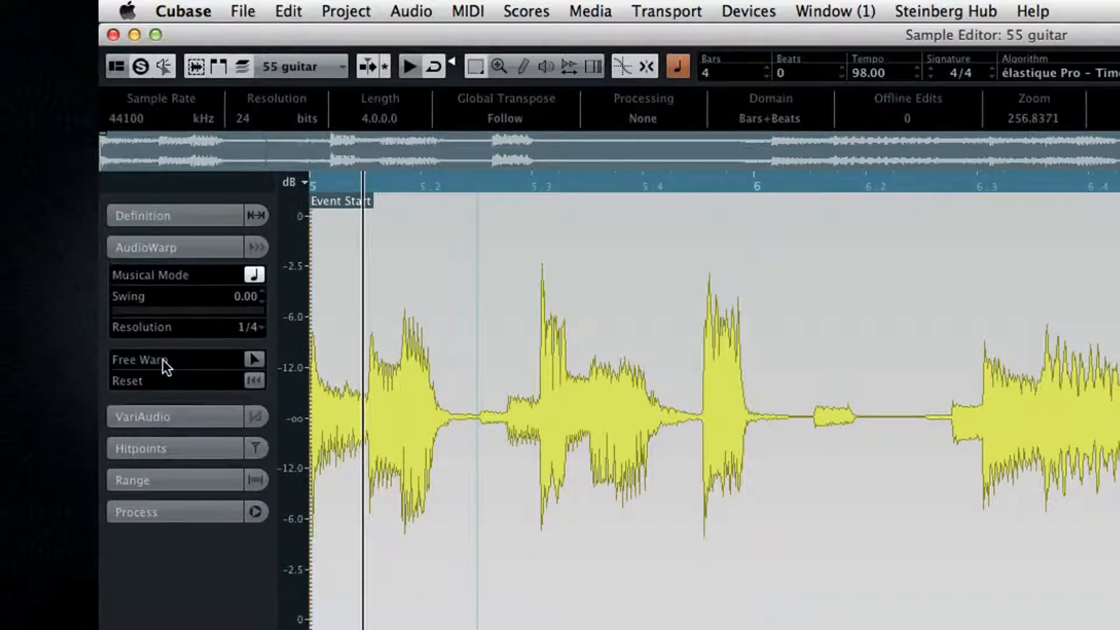
click(162, 417)
click(163, 510)
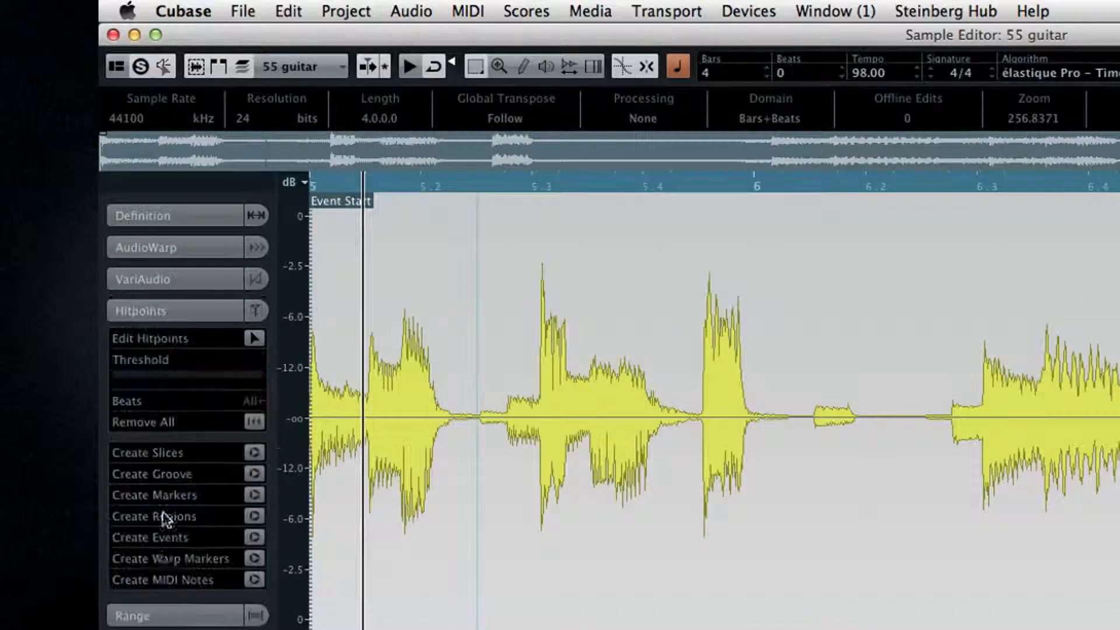
click(162, 214)
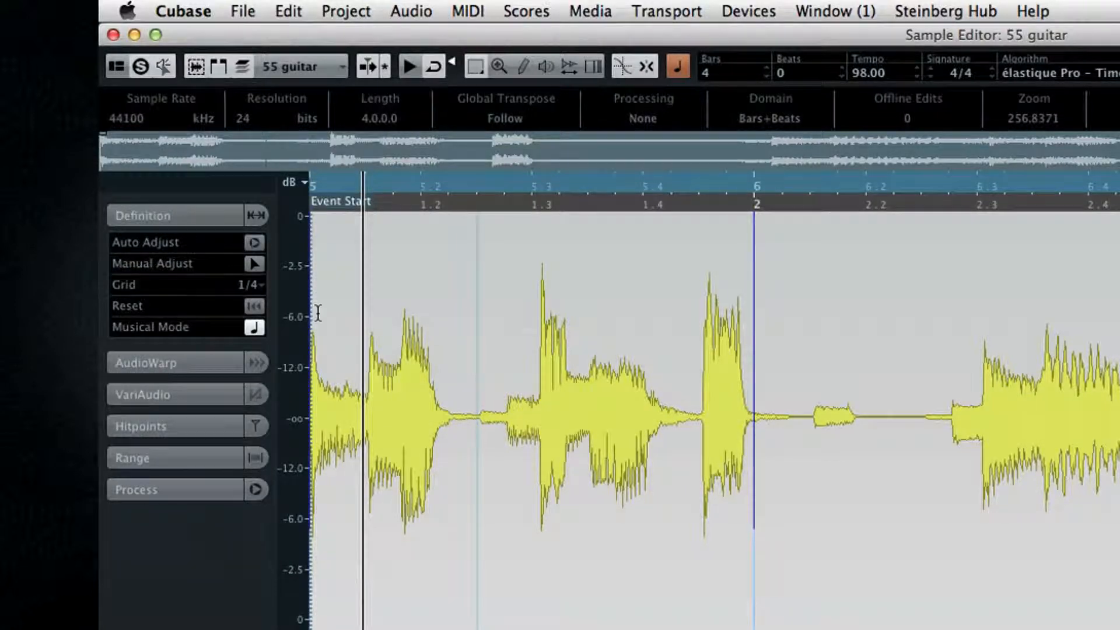
Select the audio range from 5.2.2.103 to 6.1.3.22 and move the event's snap point to just past 7.2
drag(472, 373, 814, 413)
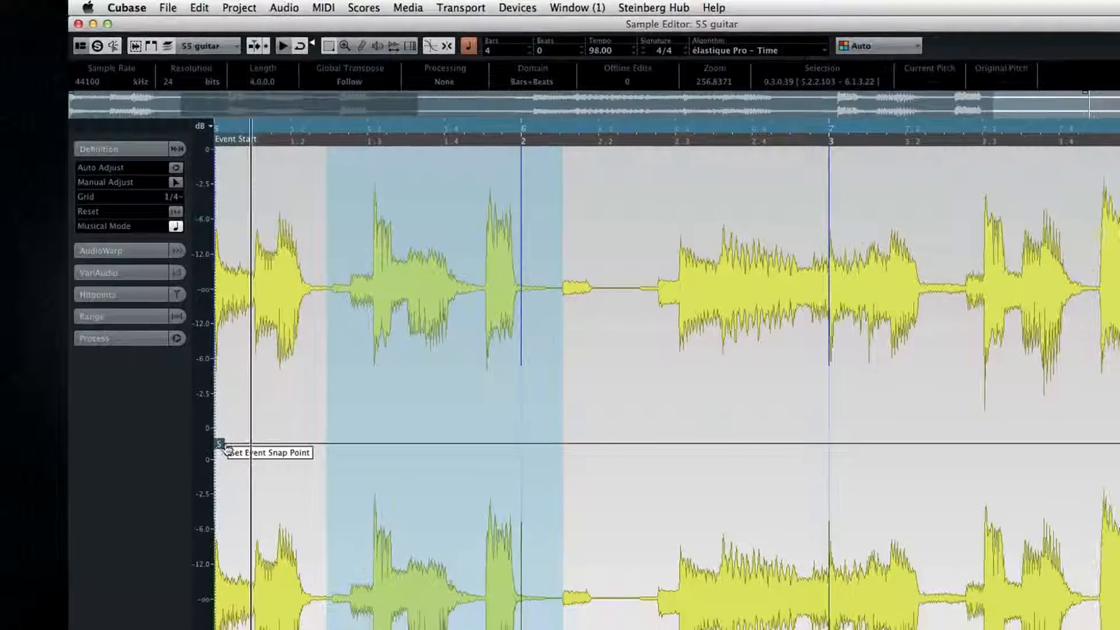
drag(227, 448, 940, 446)
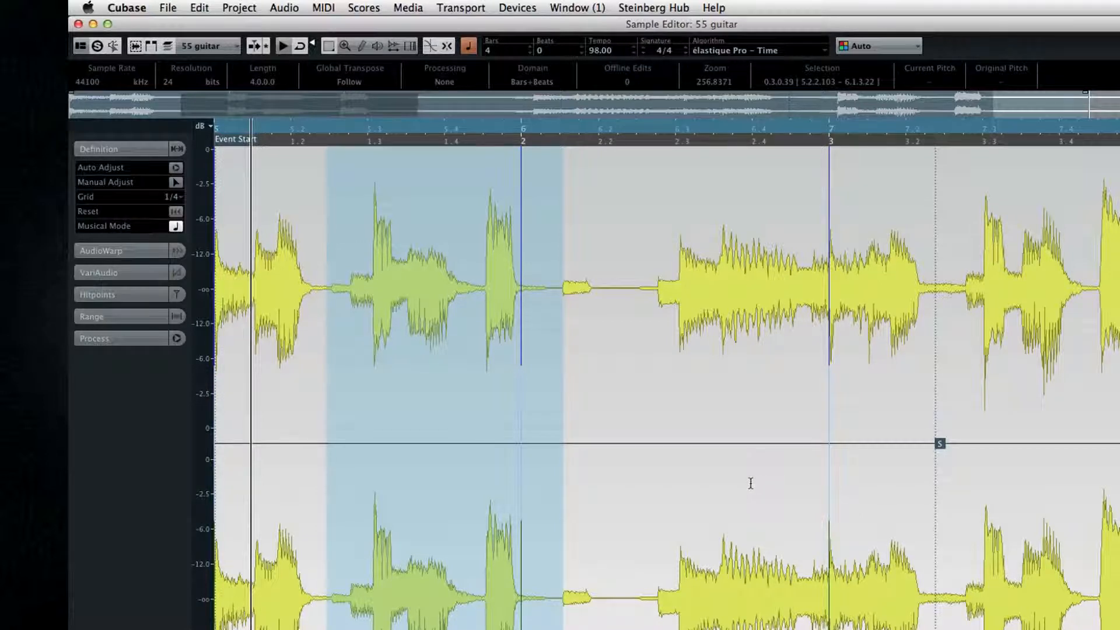
Look through the plug-in effects available for the selected range, including the Delay and Modulation categories
click(279, 9)
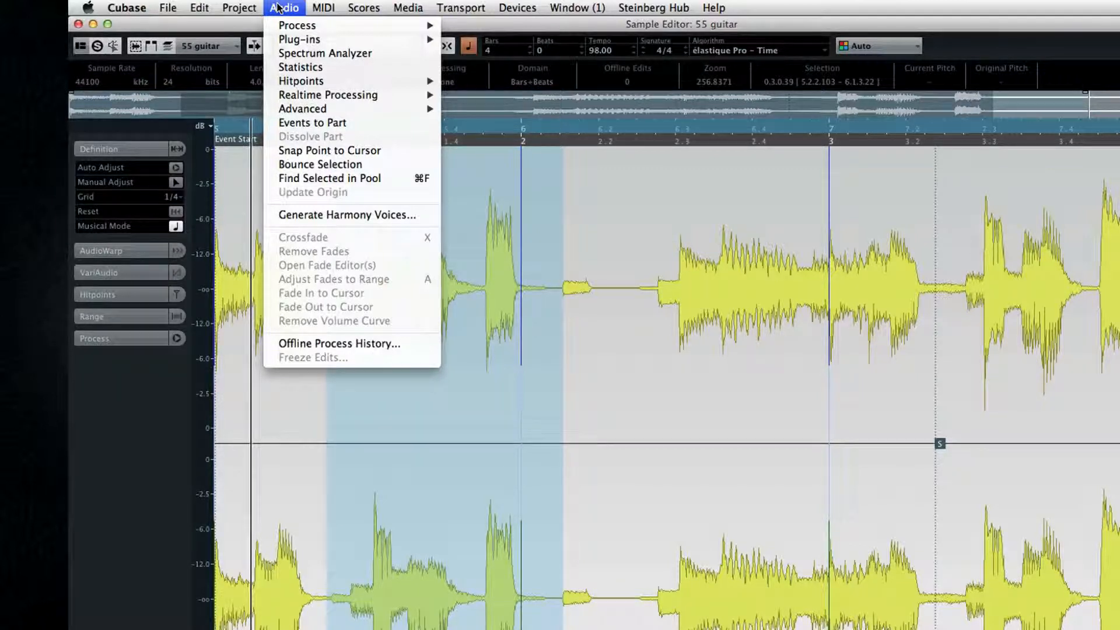
mouse_move(280, 23)
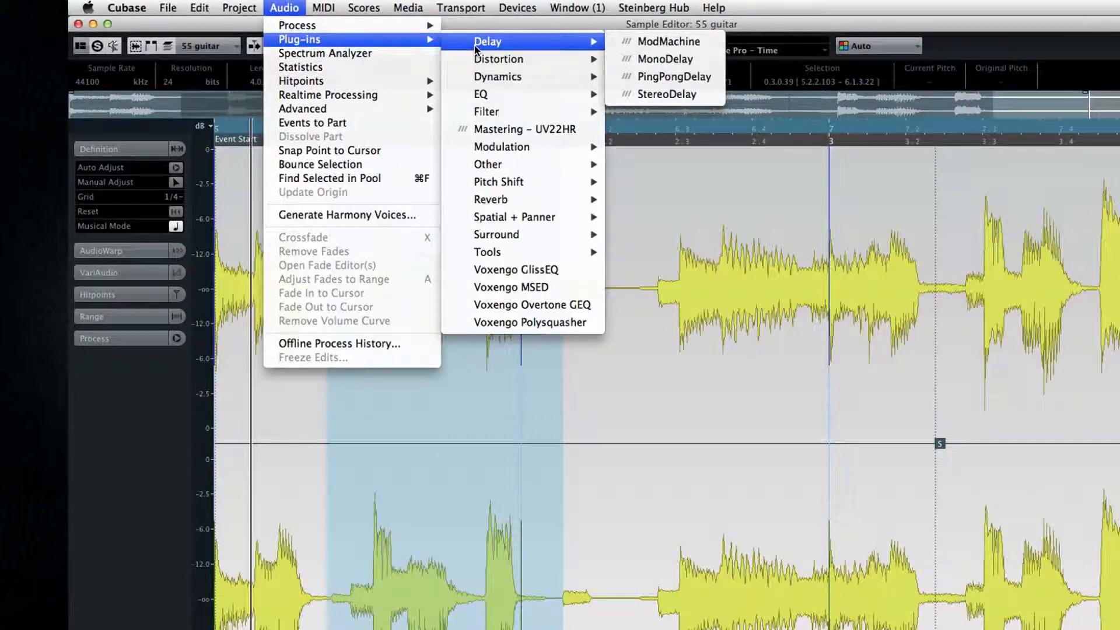
mouse_move(478, 60)
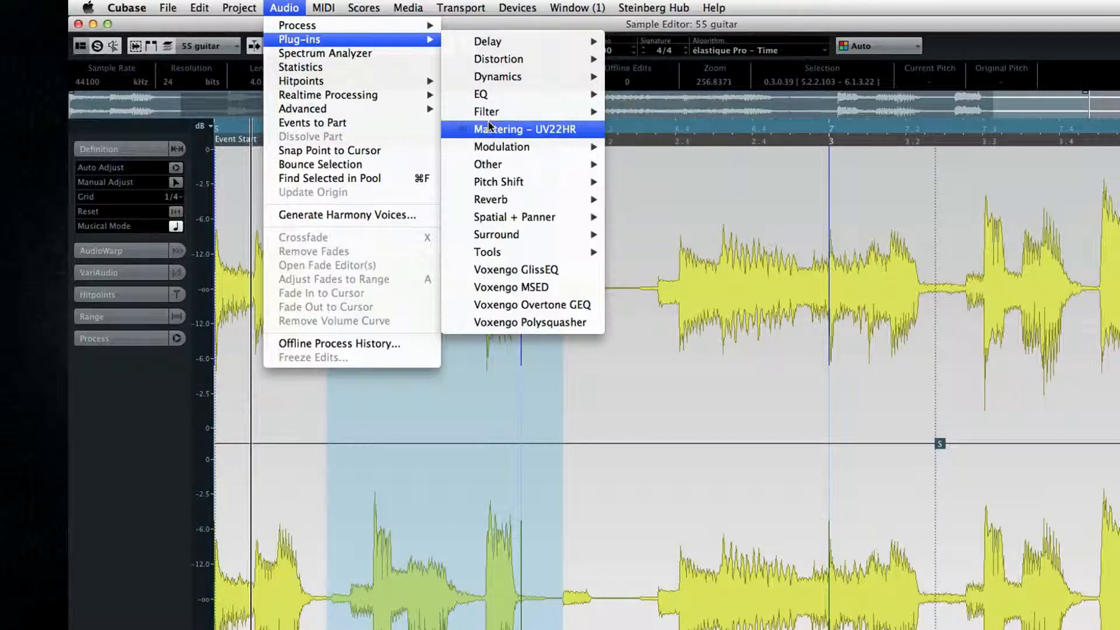
mouse_move(503, 149)
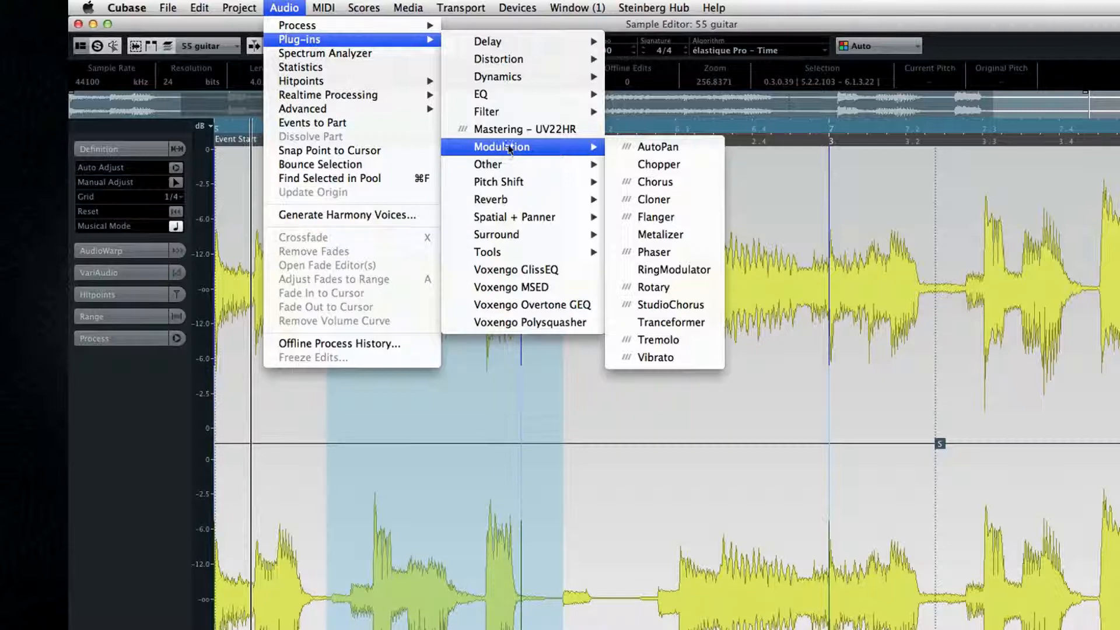
mouse_move(506, 42)
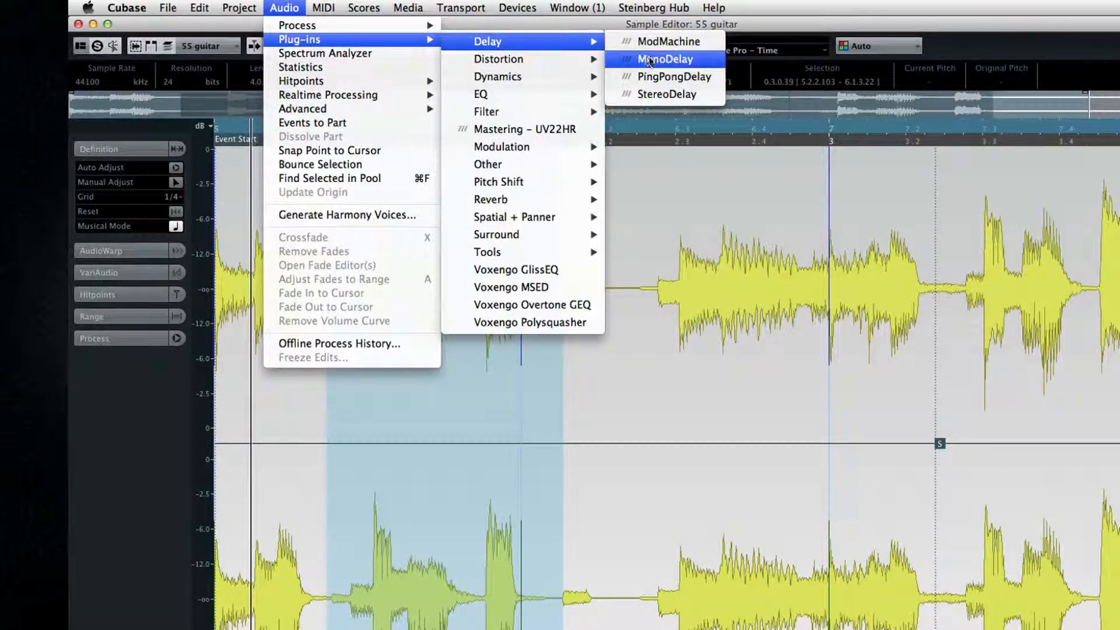
click(717, 74)
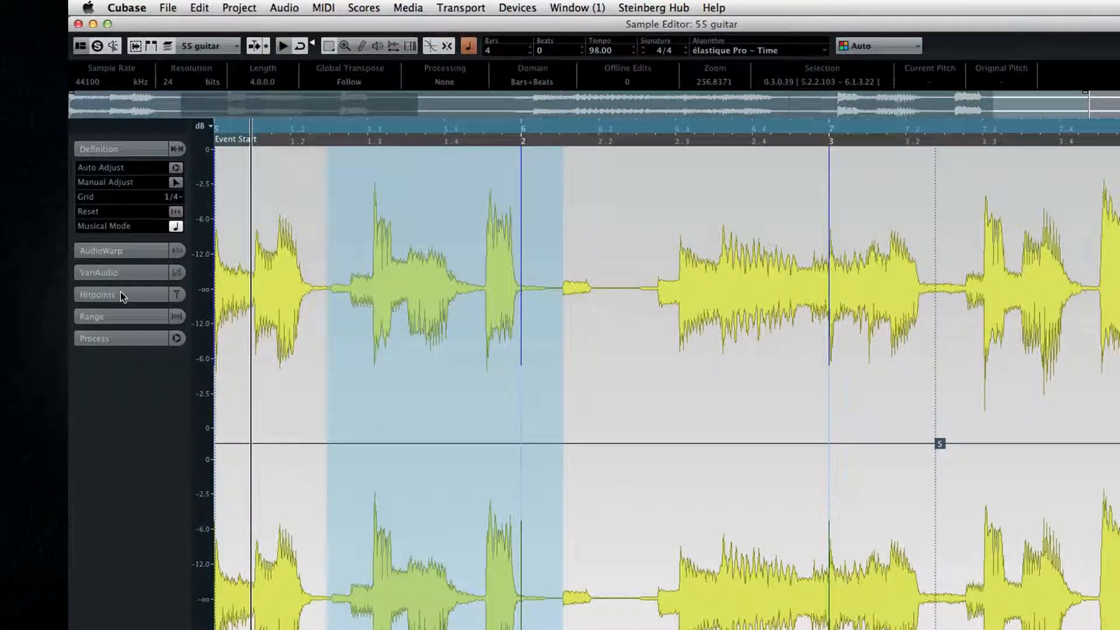
Create markers from the guitar clip's hitpoints and open the Hitpoints options to show the hitpoints on the waveform
click(285, 7)
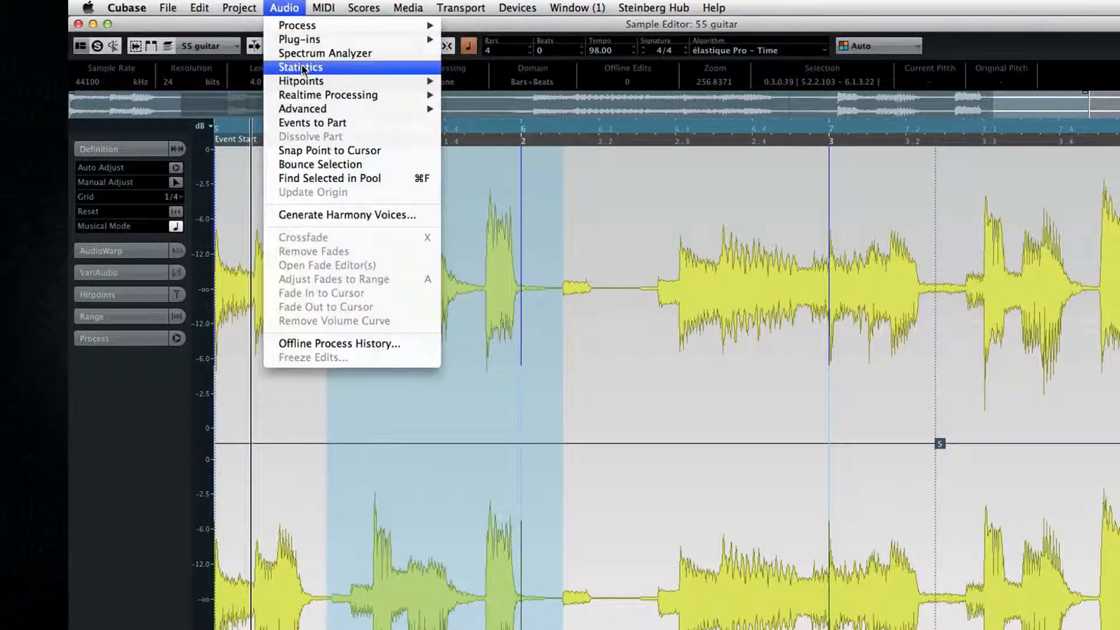
mouse_move(305, 81)
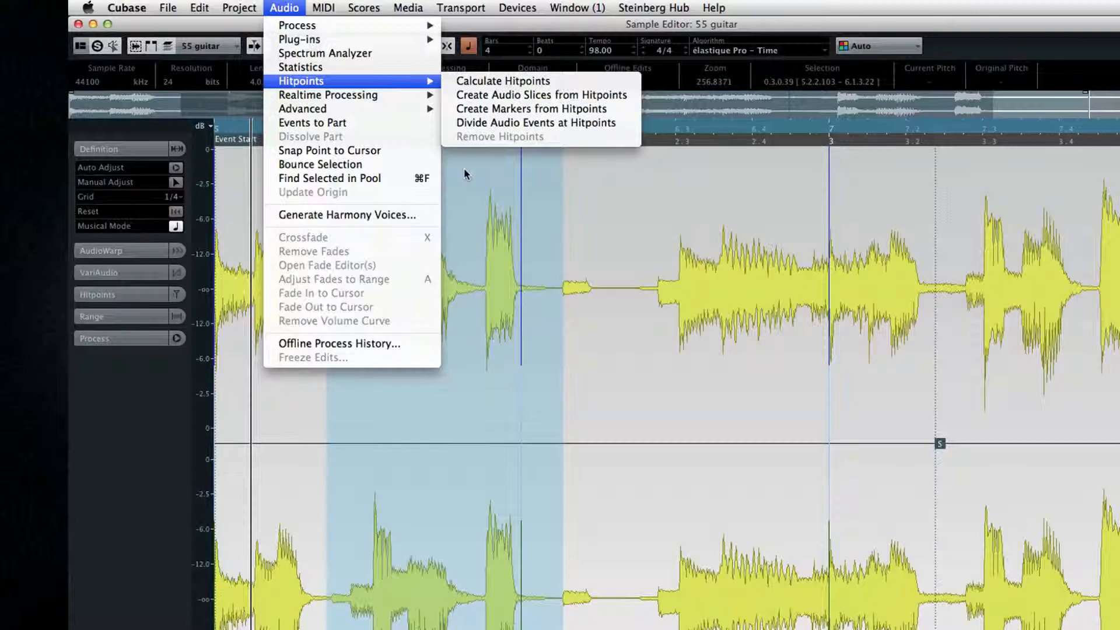
click(466, 110)
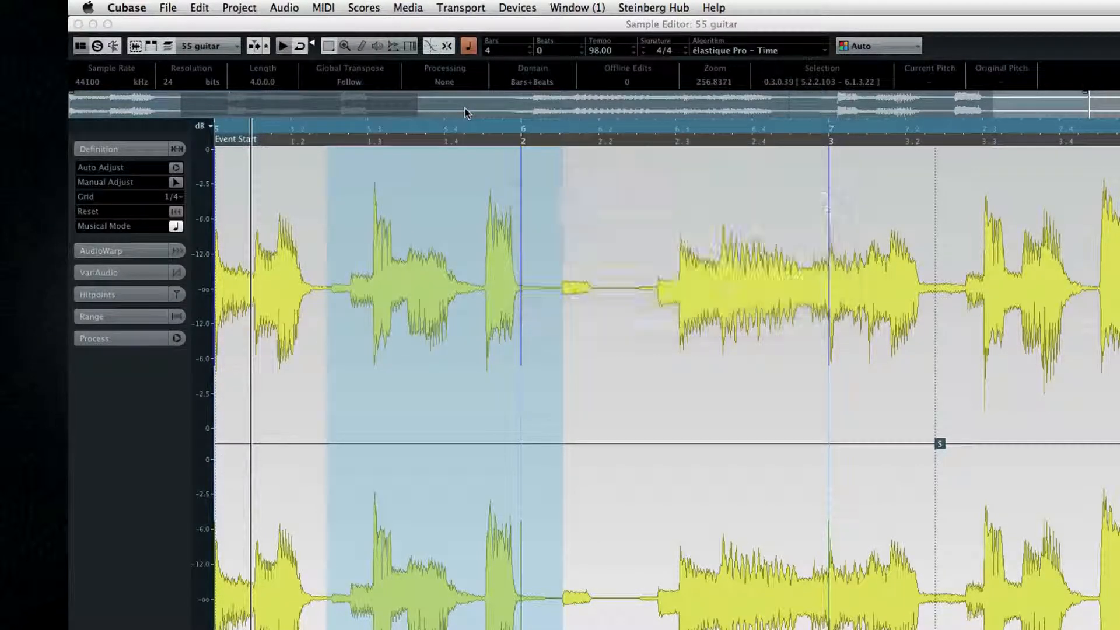
click(155, 295)
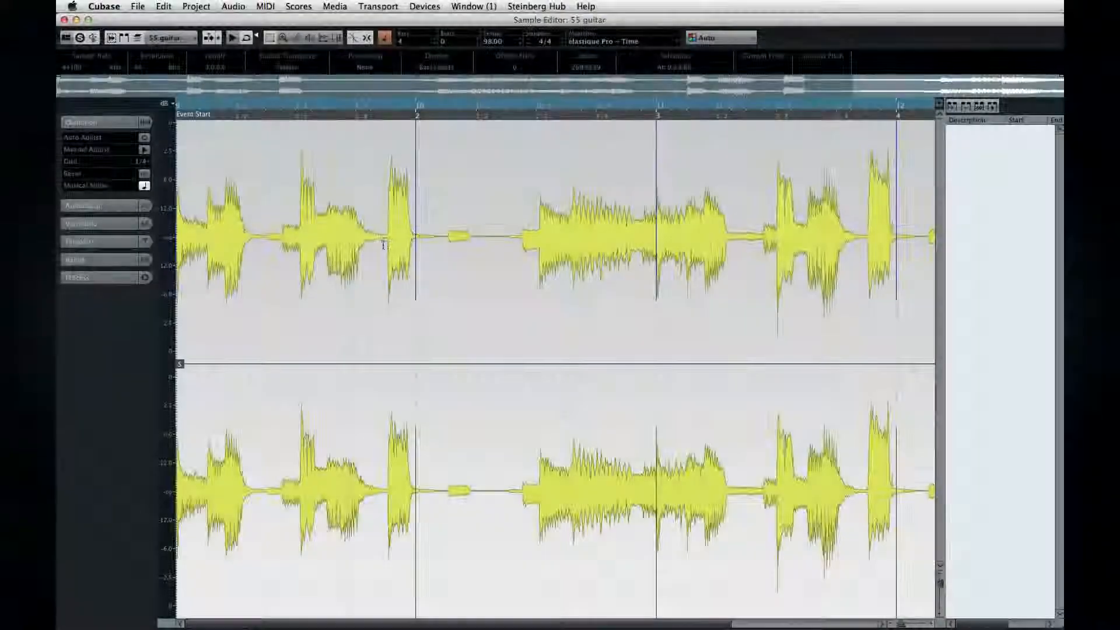
Select the audio range from 9.4.2.85 to 10.1.2.93 in the bar 9 guitar event
drag(381, 252, 442, 253)
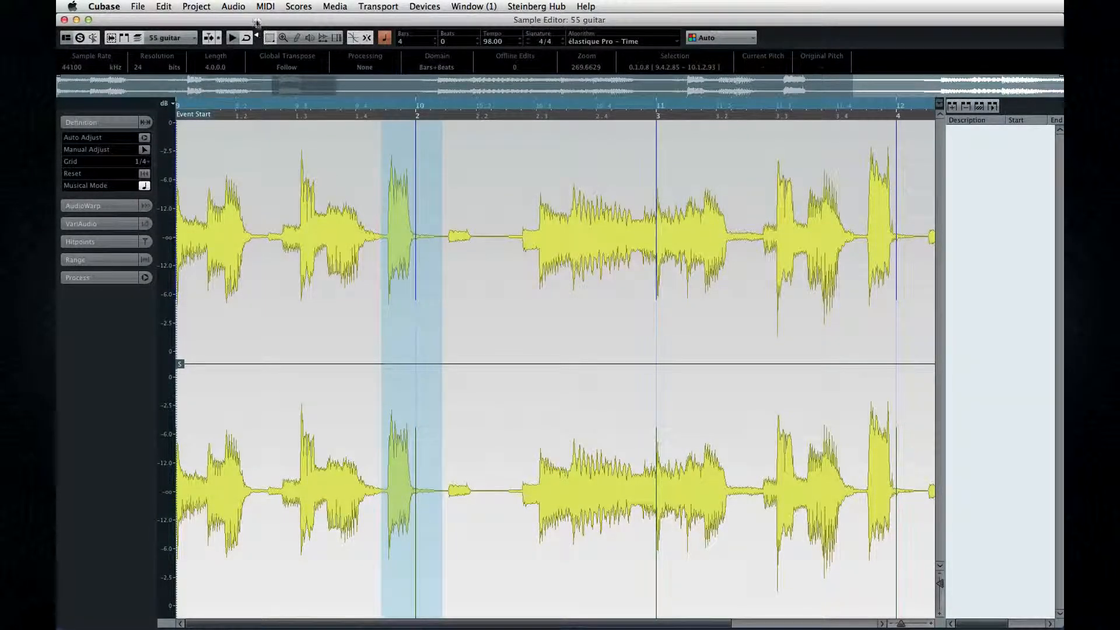
click(234, 7)
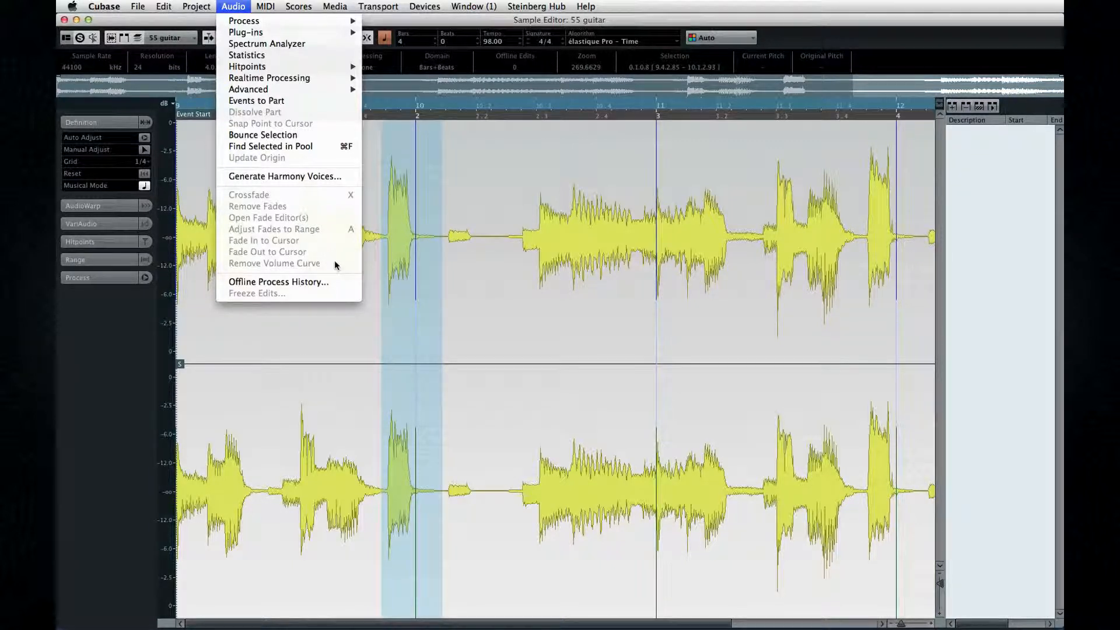
mouse_move(285, 26)
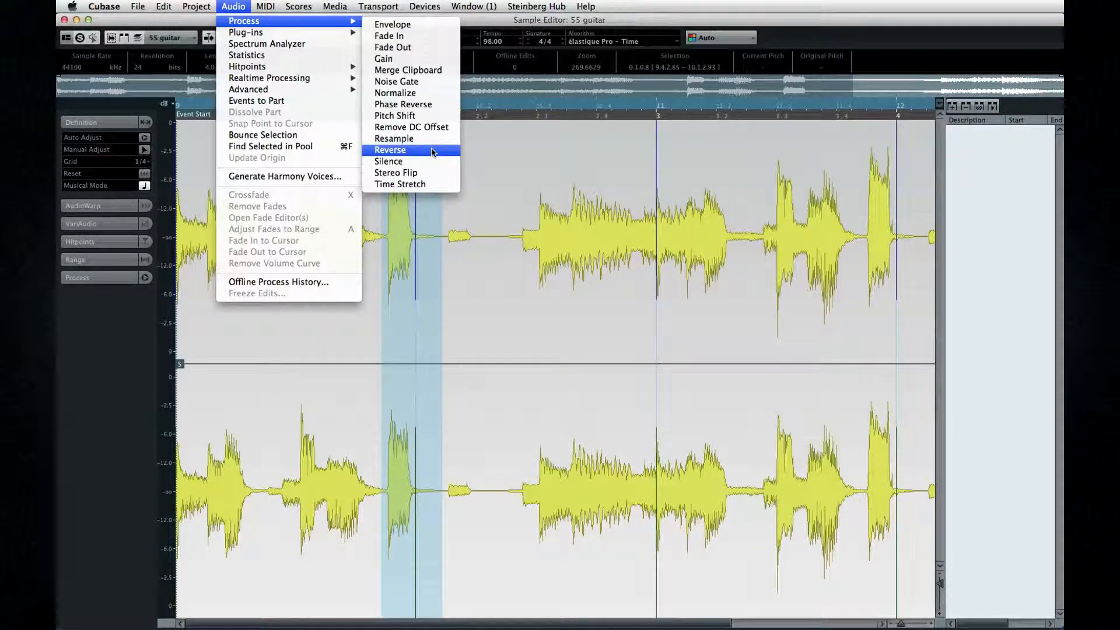
click(409, 63)
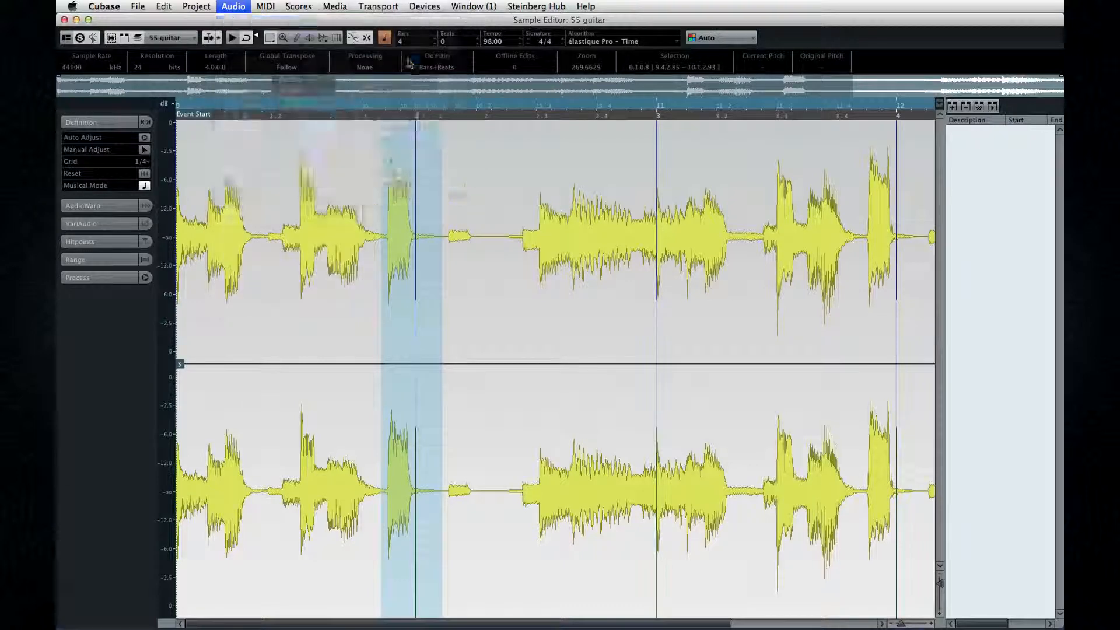
drag(323, 131, 333, 133)
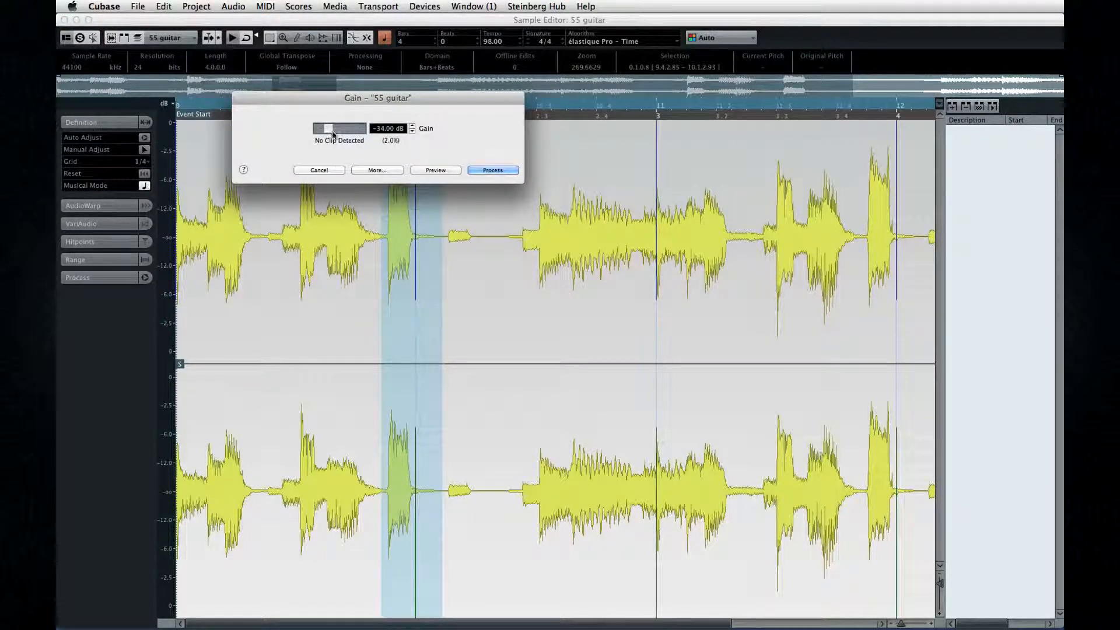
click(319, 170)
Reverse the selected audio range, applying the process to a new version of the clip only
click(232, 7)
mouse_move(240, 24)
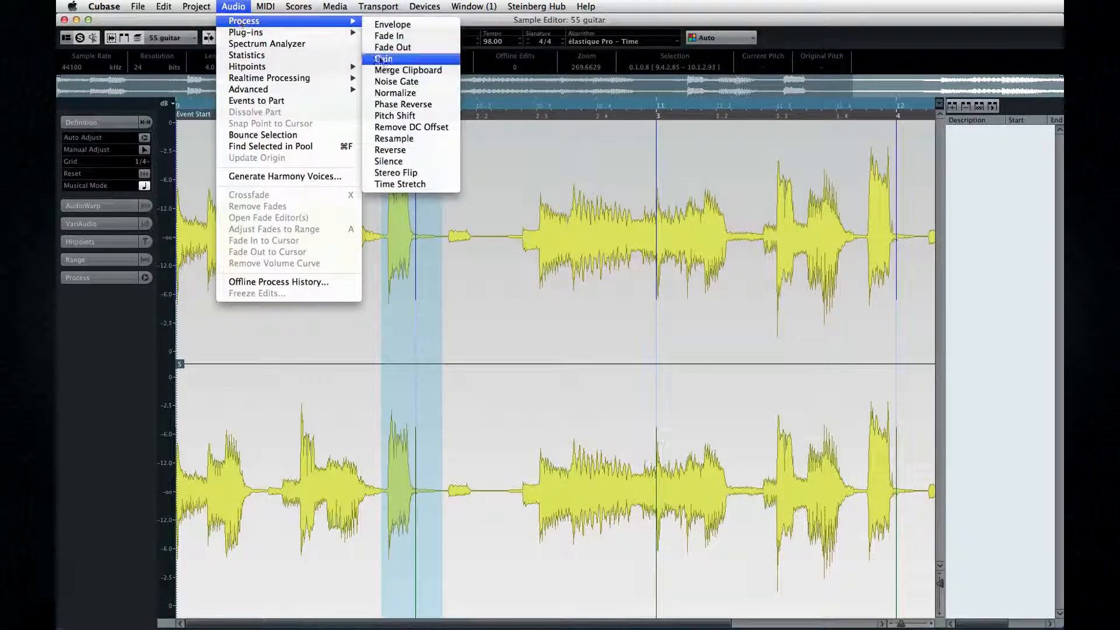
click(400, 153)
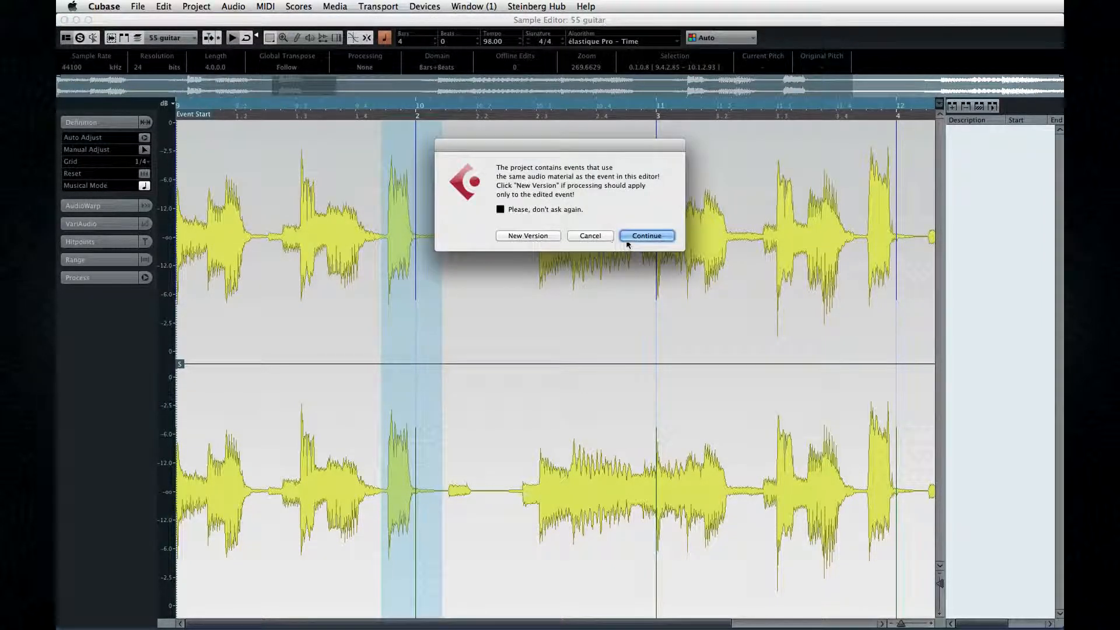
click(537, 235)
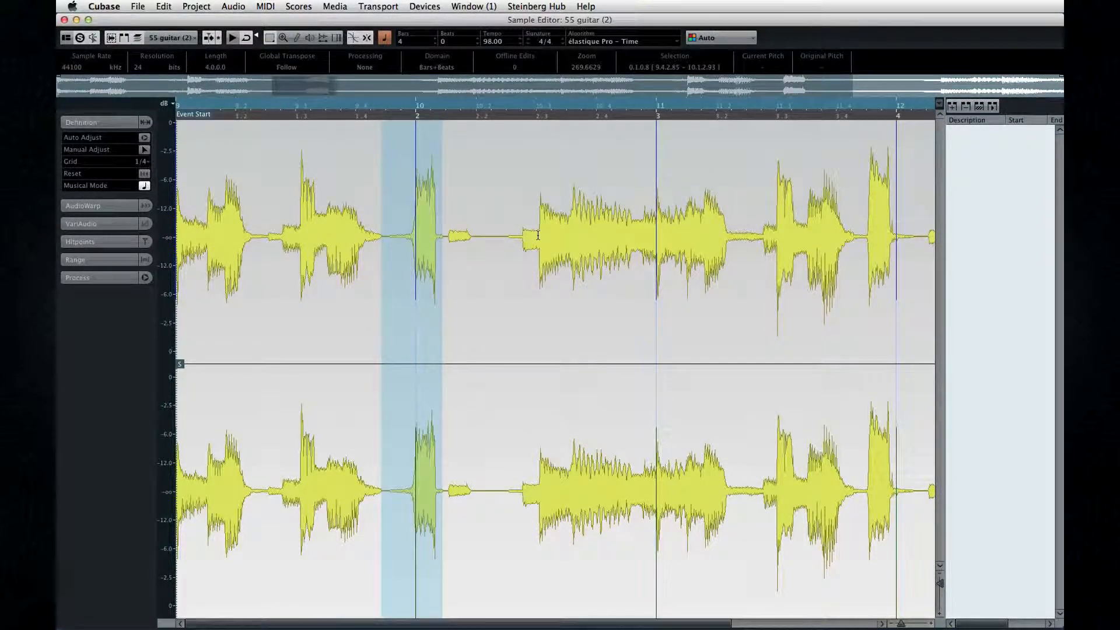
Try Stereo Flip in Subtract mode on the reversed range and undo it
click(232, 6)
mouse_move(236, 21)
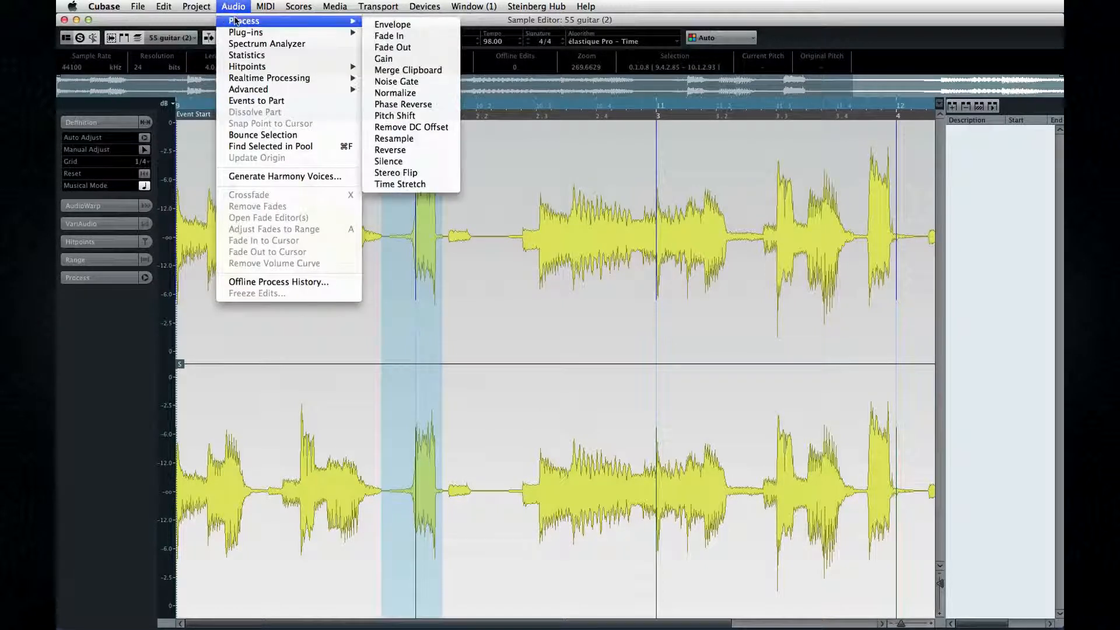
click(393, 171)
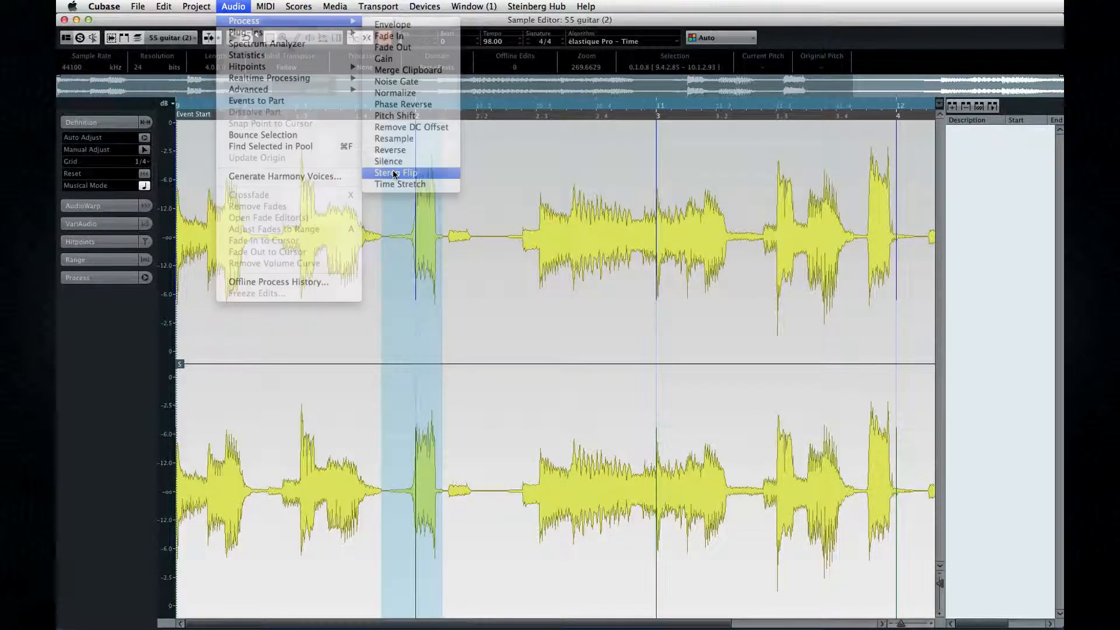
click(399, 134)
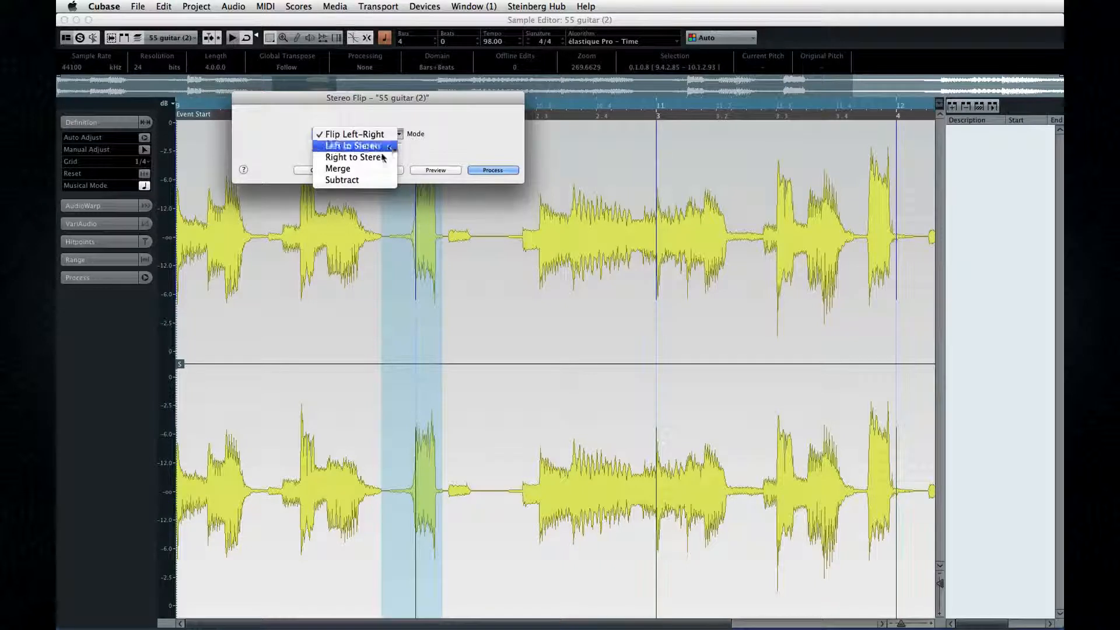
click(374, 180)
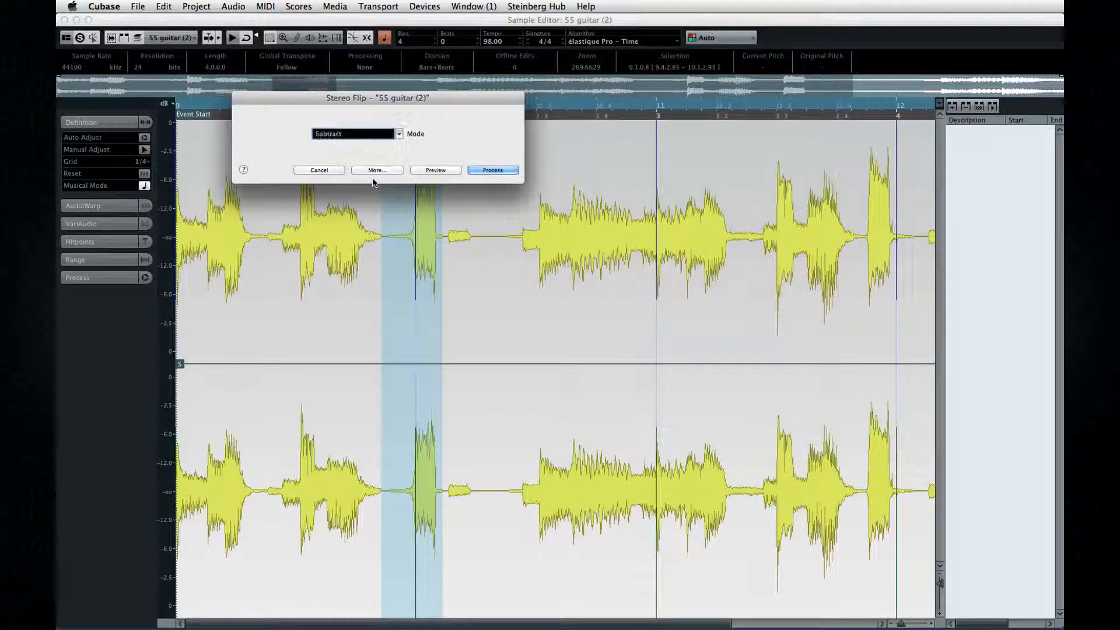
click(487, 171)
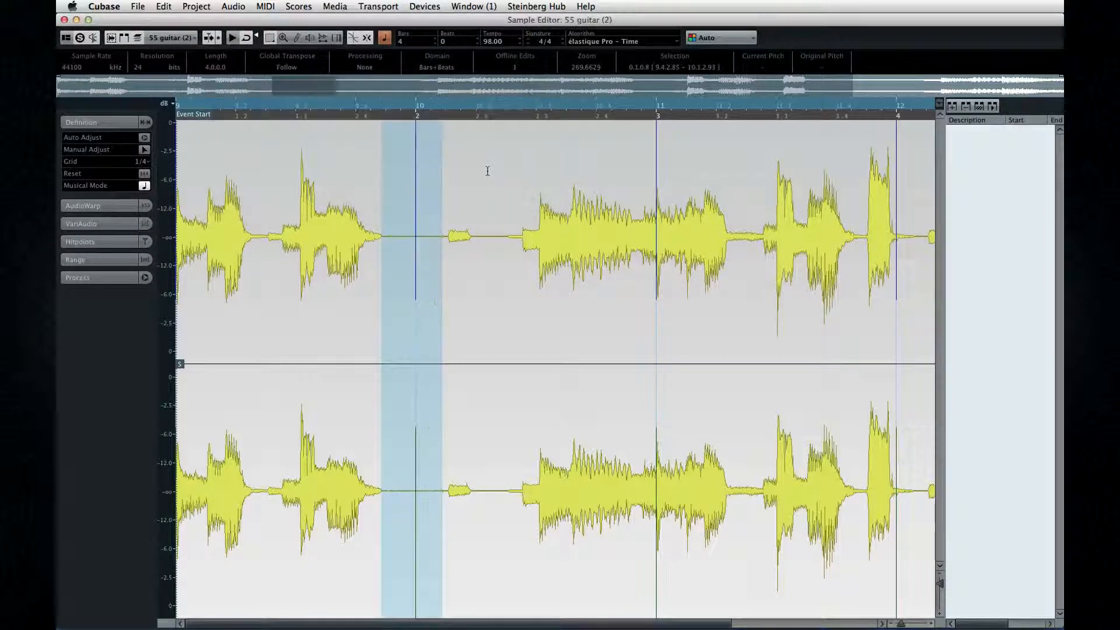
key(super+z)
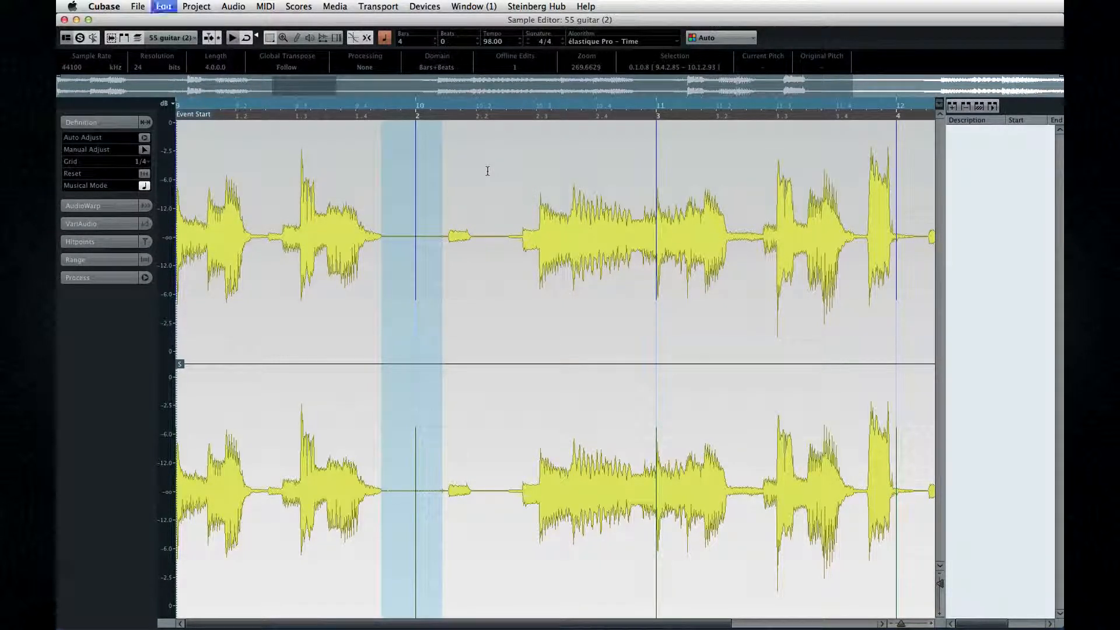
Select the audio range from 9.2.3.113 to 11.2.2.115 in the guitar clip
click(488, 175)
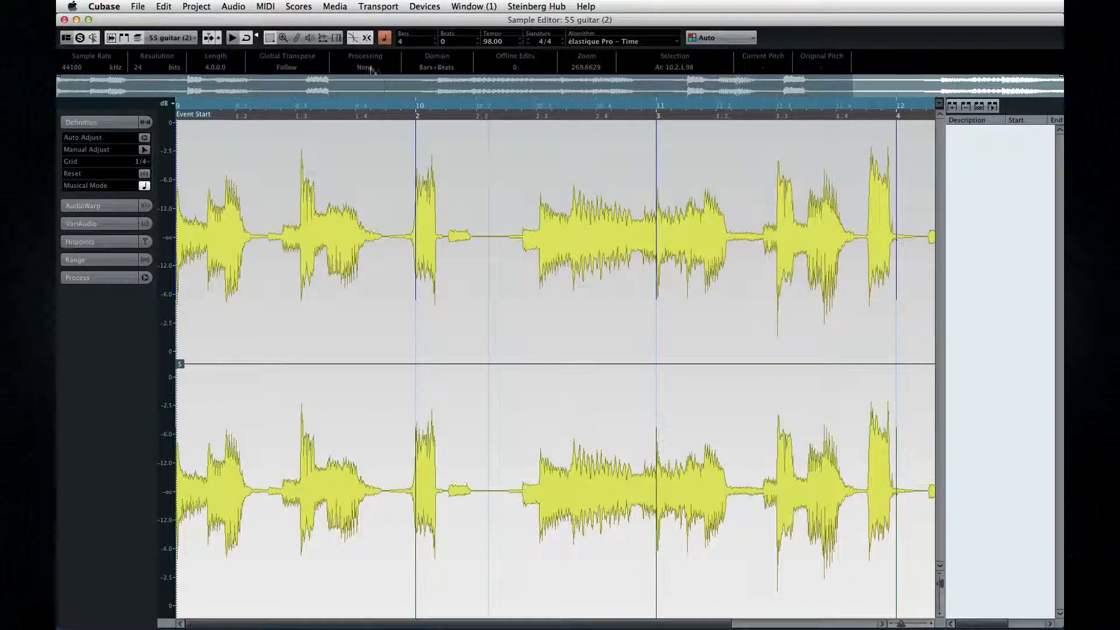
drag(281, 187, 745, 225)
Try Phase Reverse on all channels of the selected audio range and undo it
click(233, 6)
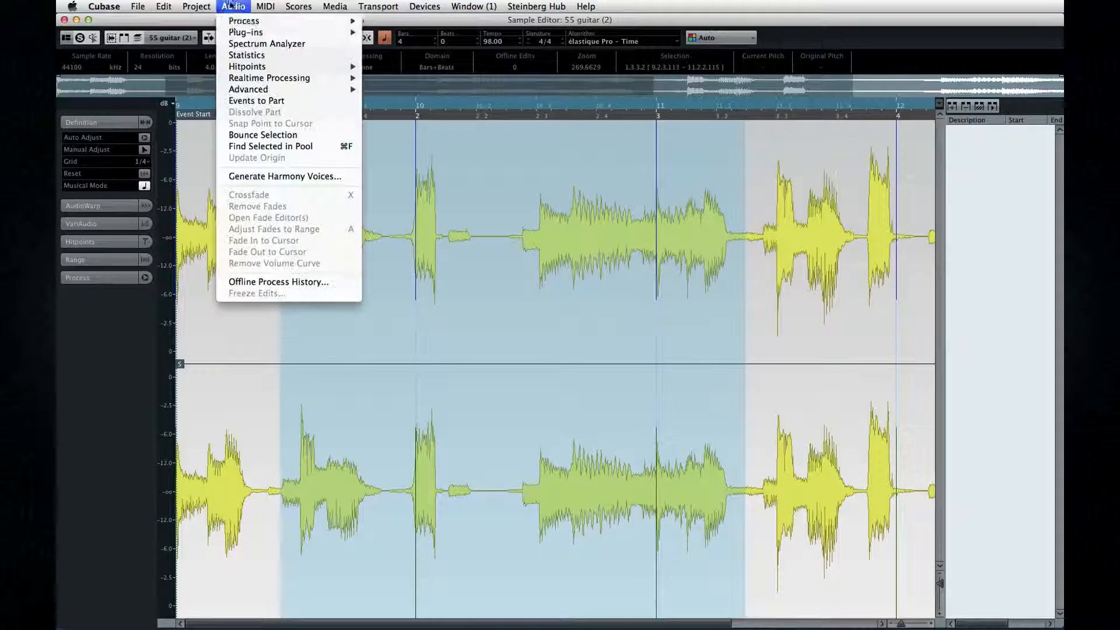
mouse_move(250, 22)
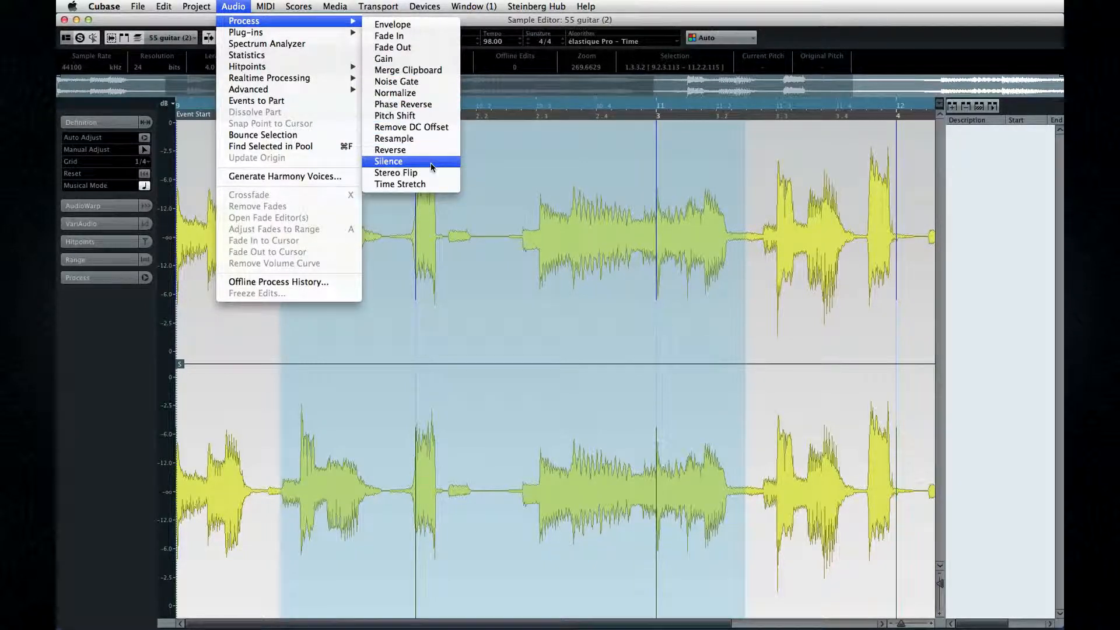
click(431, 104)
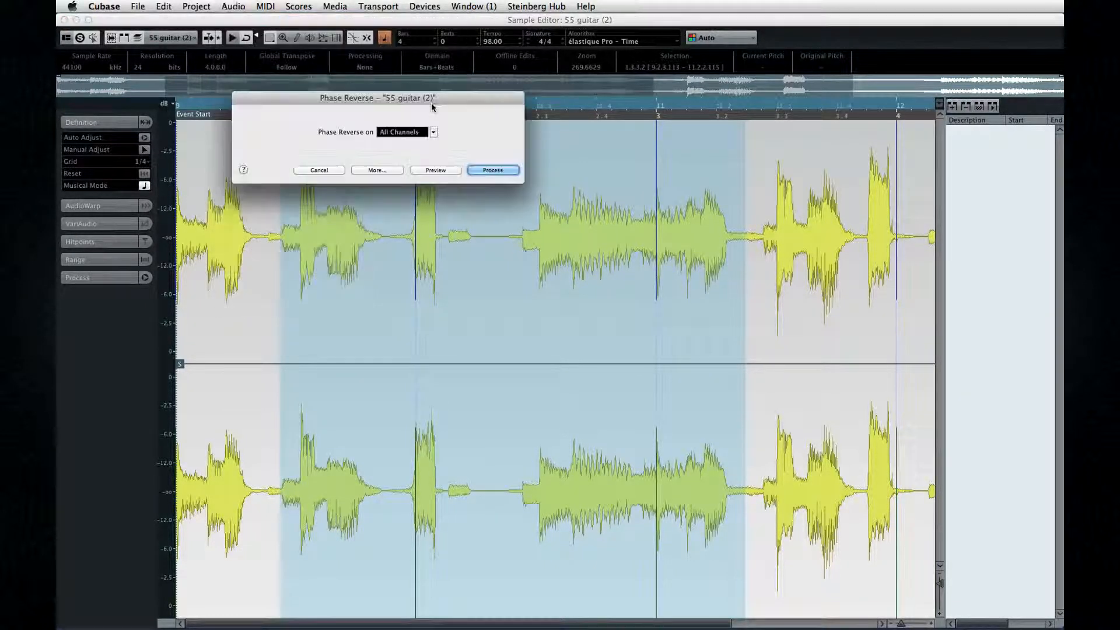
click(485, 170)
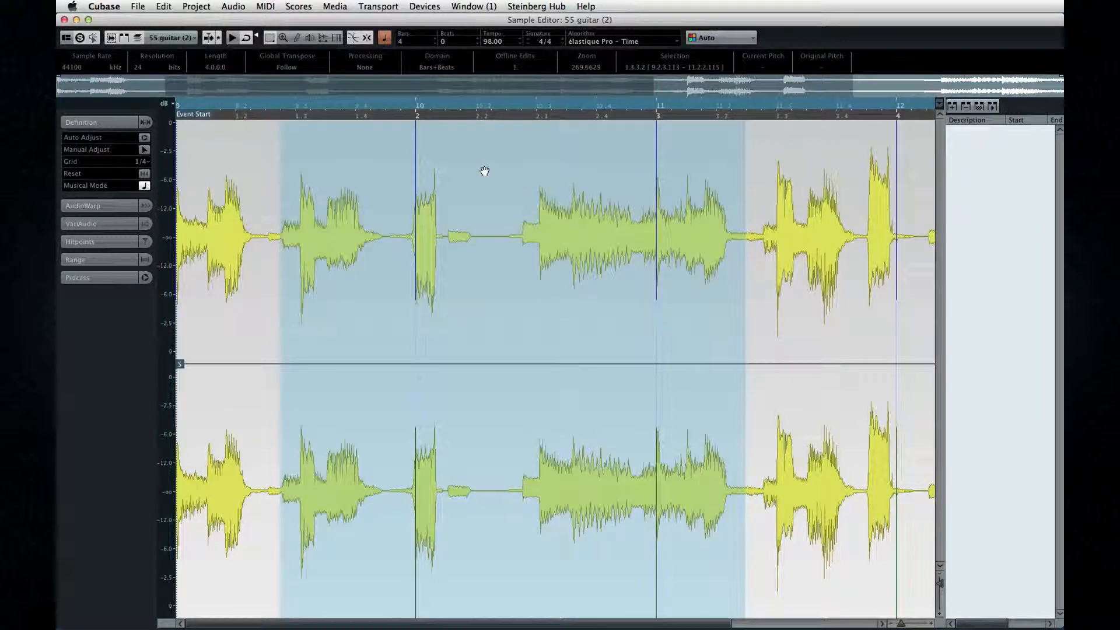
key(super+z)
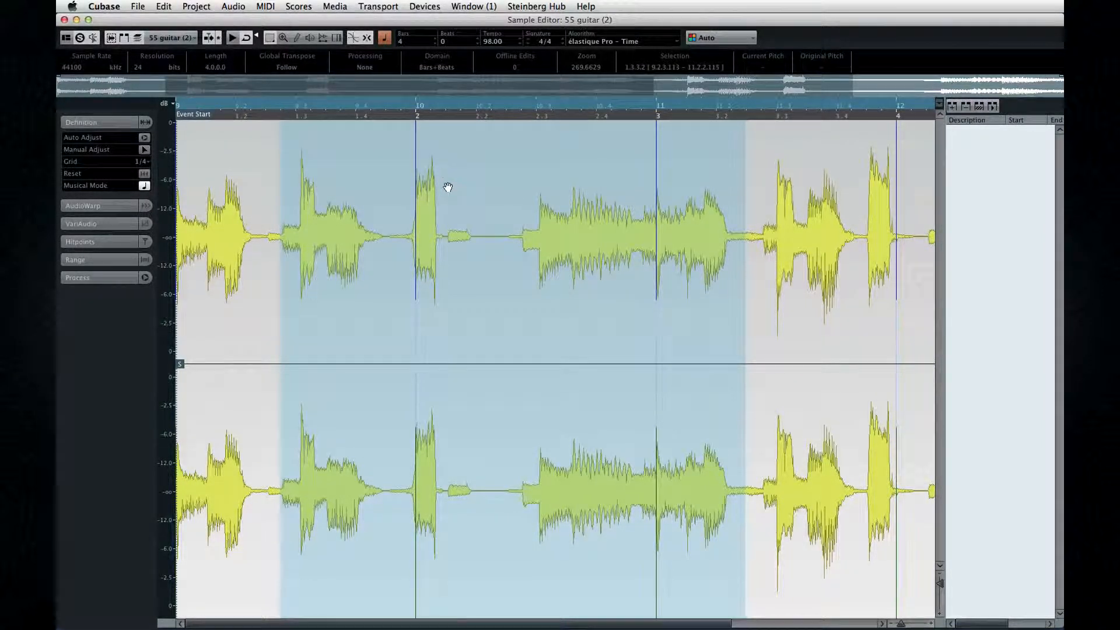
Try several Pitch Shift transpositions from root note C3 for the selected audio range and cancel the process
click(234, 6)
mouse_move(245, 21)
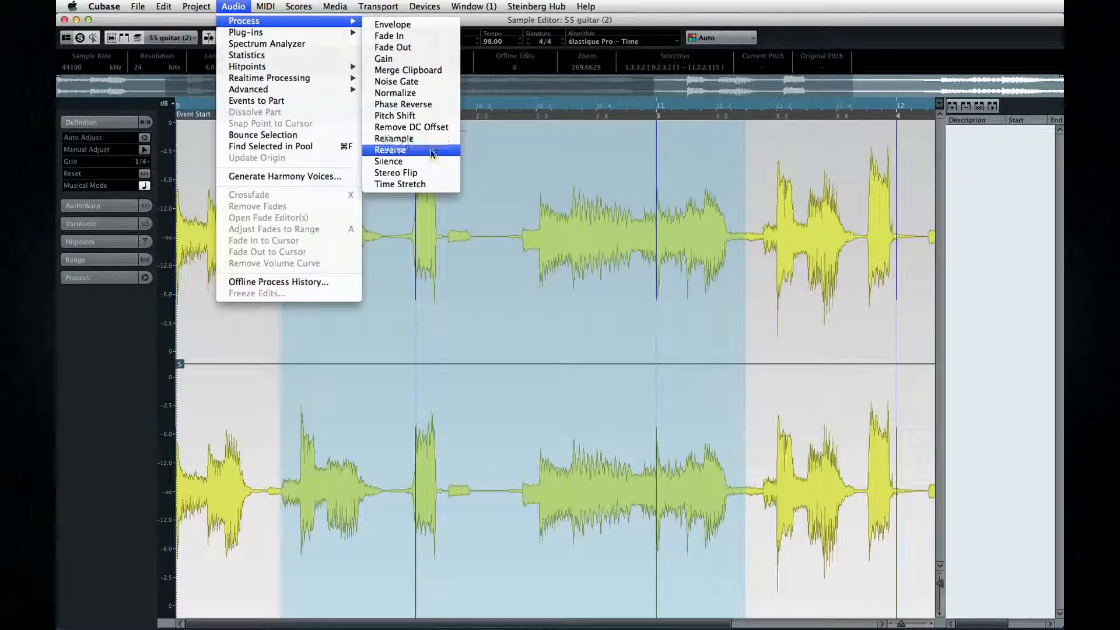
click(439, 116)
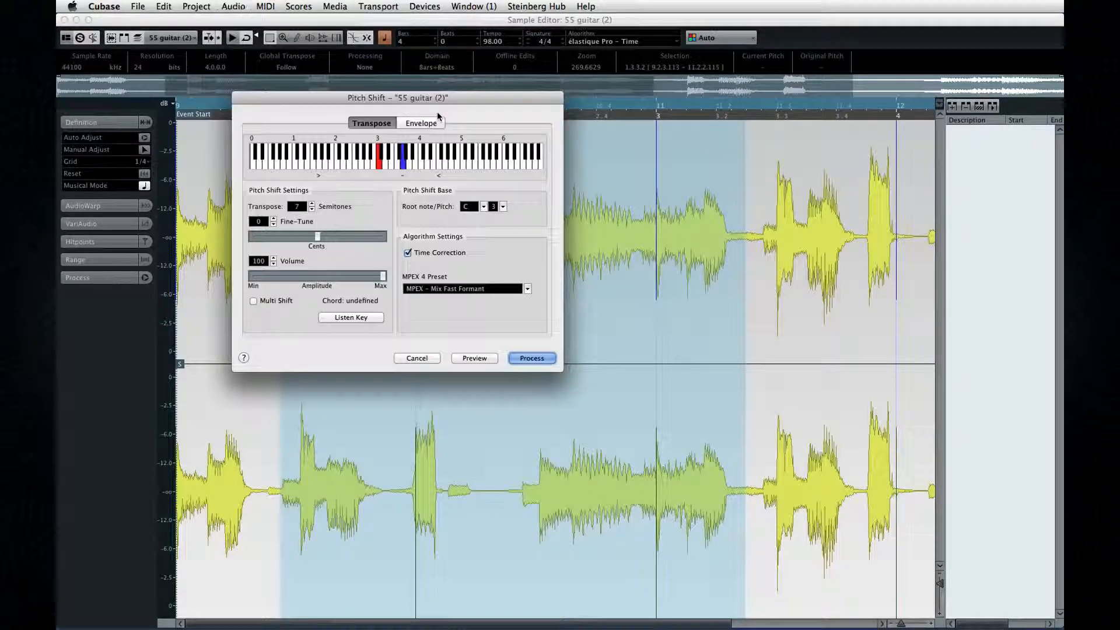
click(387, 162)
click(404, 163)
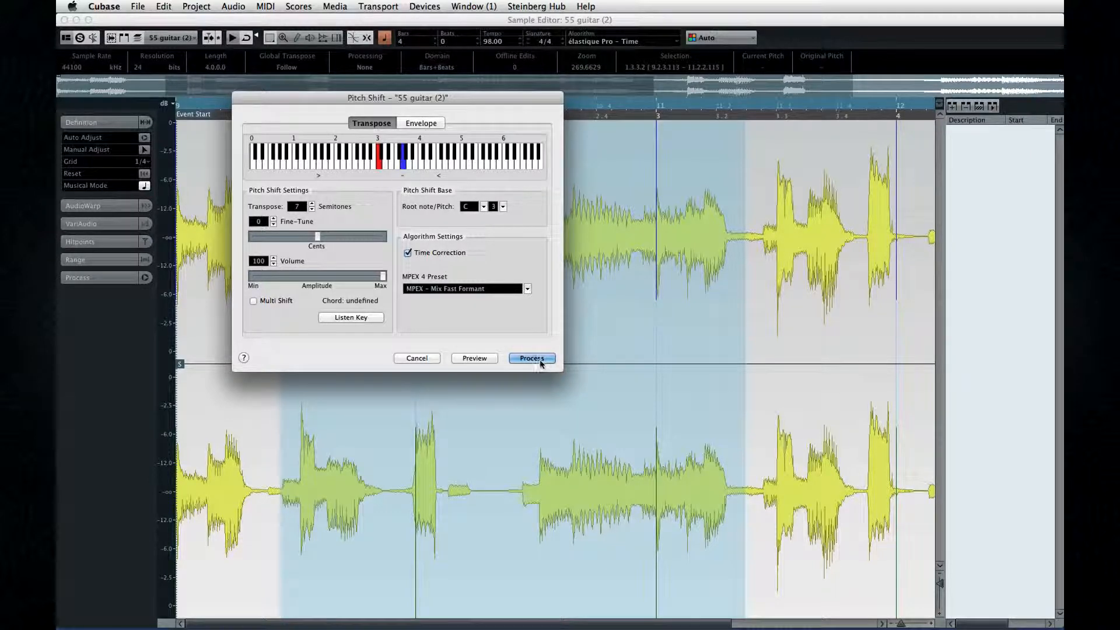
click(415, 359)
click(233, 6)
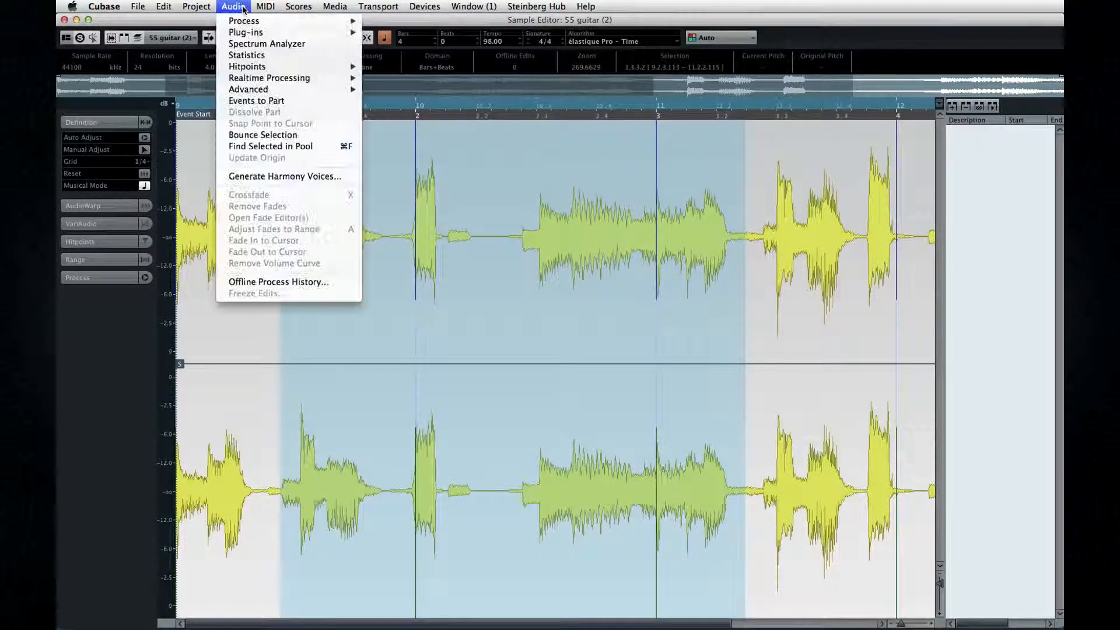
mouse_move(248, 22)
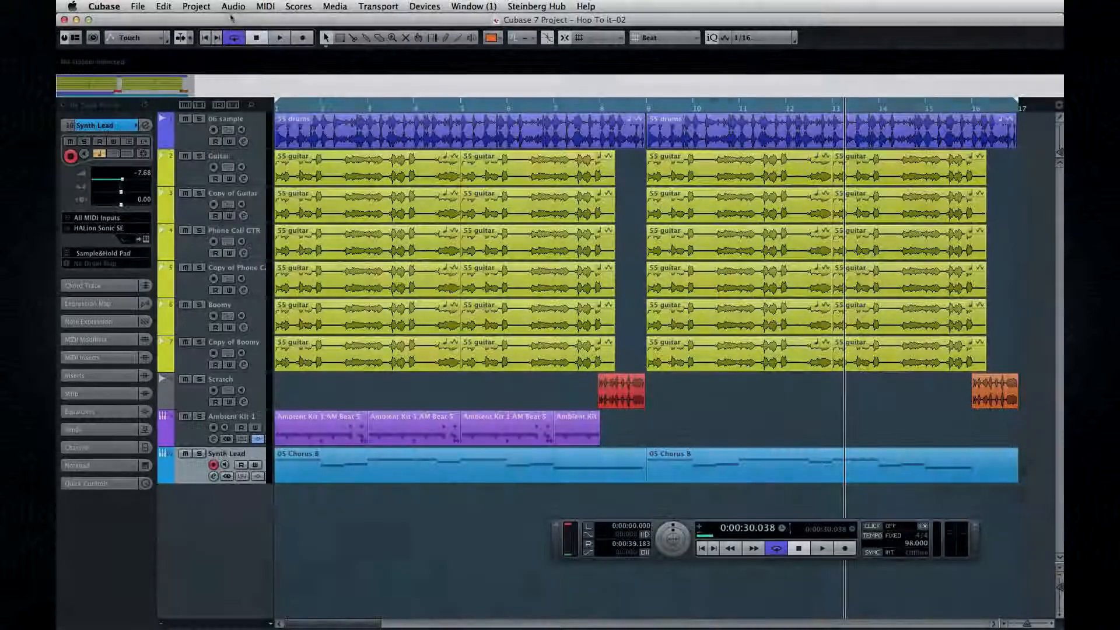
click(233, 6)
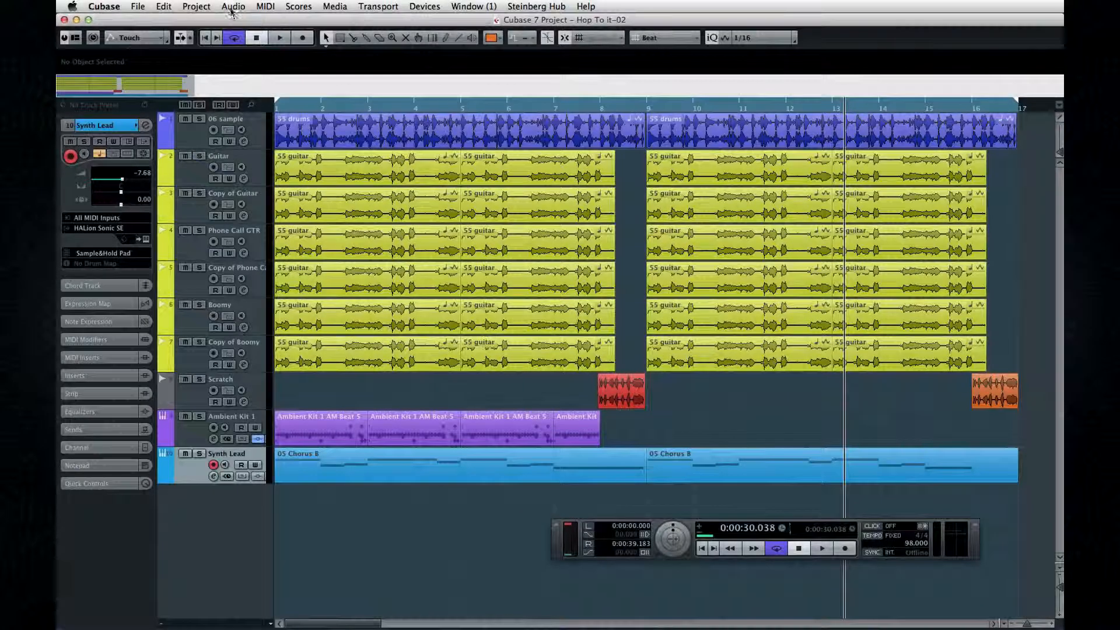
mouse_move(252, 21)
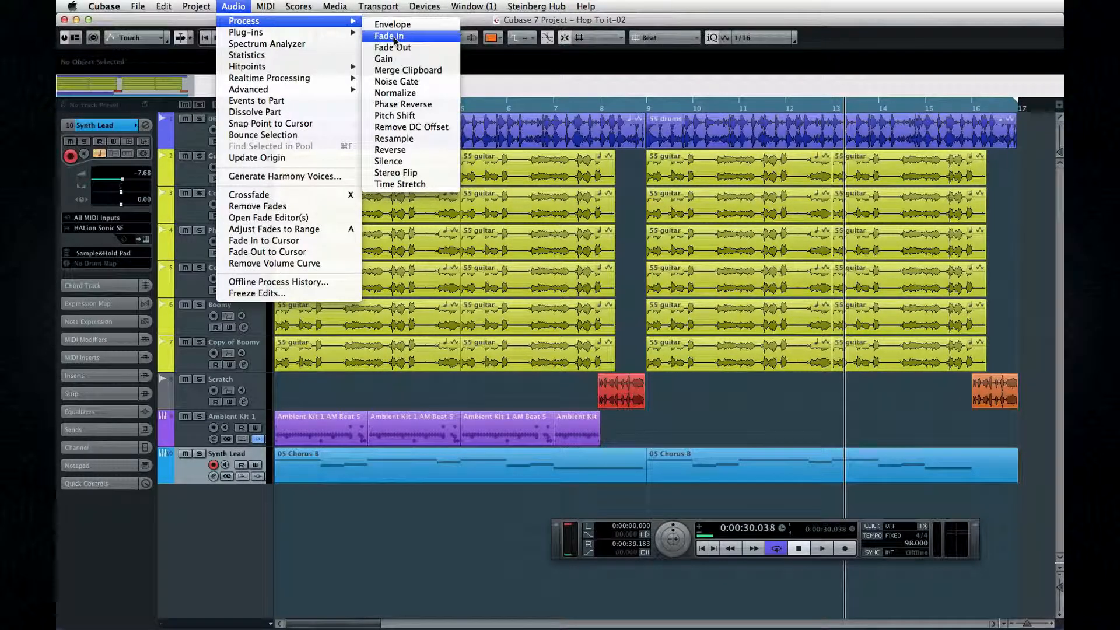